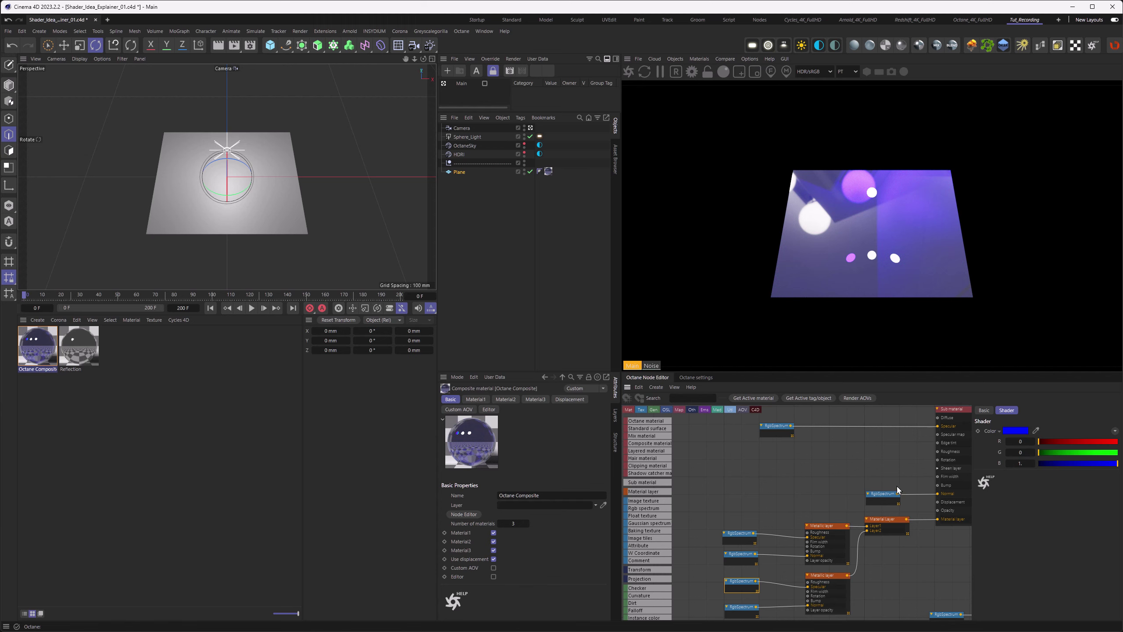
- Set the layer opacity to 0.5 on the upper metallic layer and 0.333 on the lower one
middle_drag(897, 486, 854, 471)
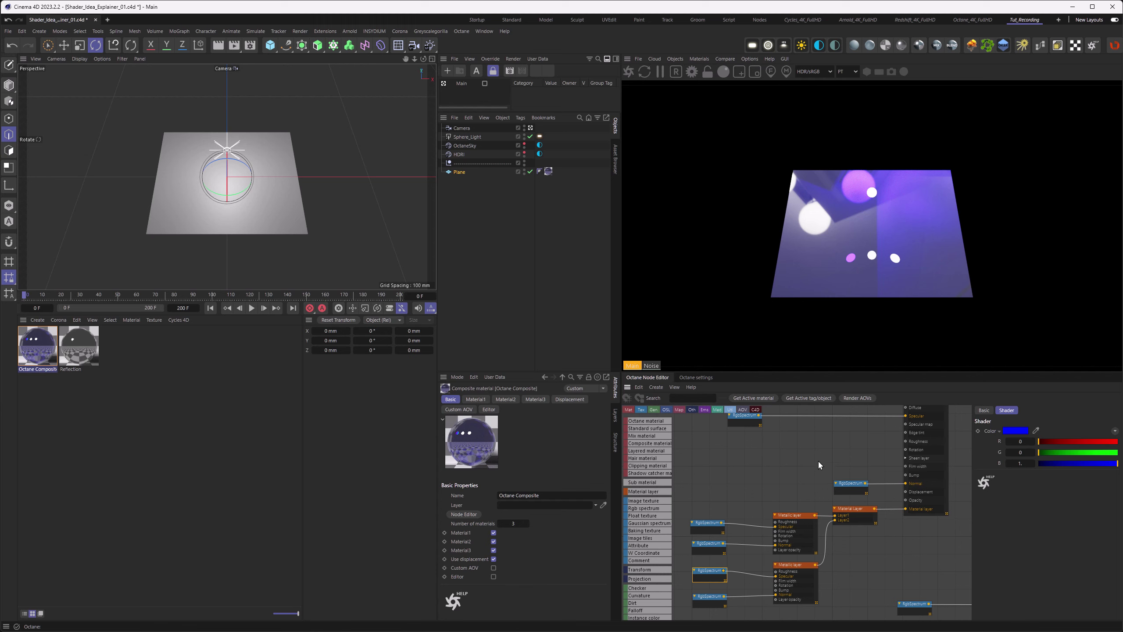
click(799, 529)
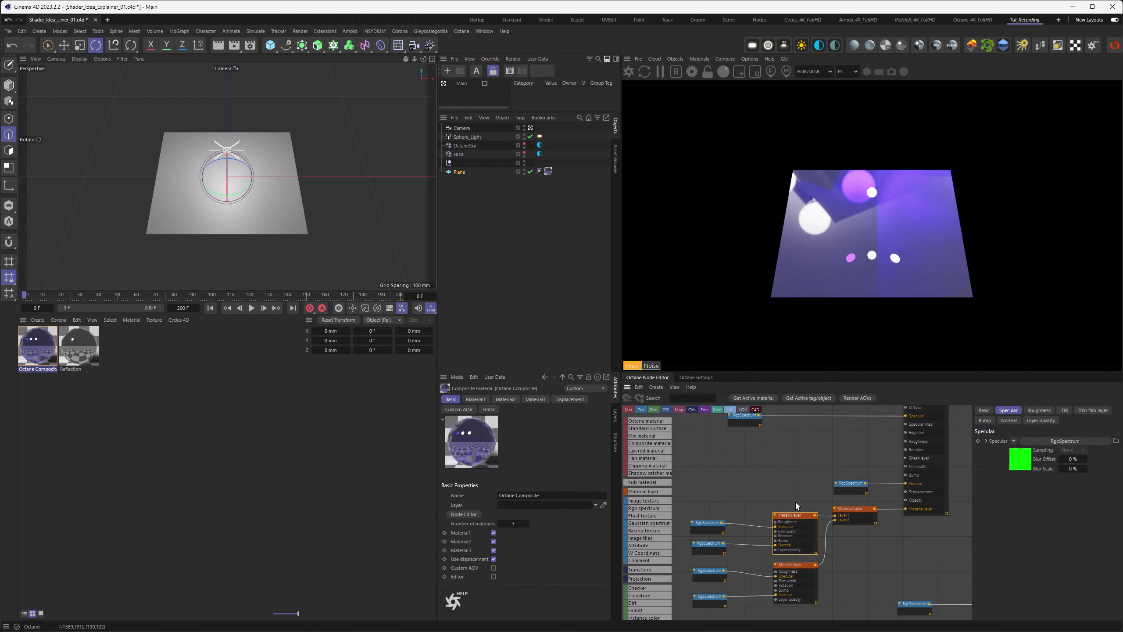
click(1030, 420)
click(1029, 440)
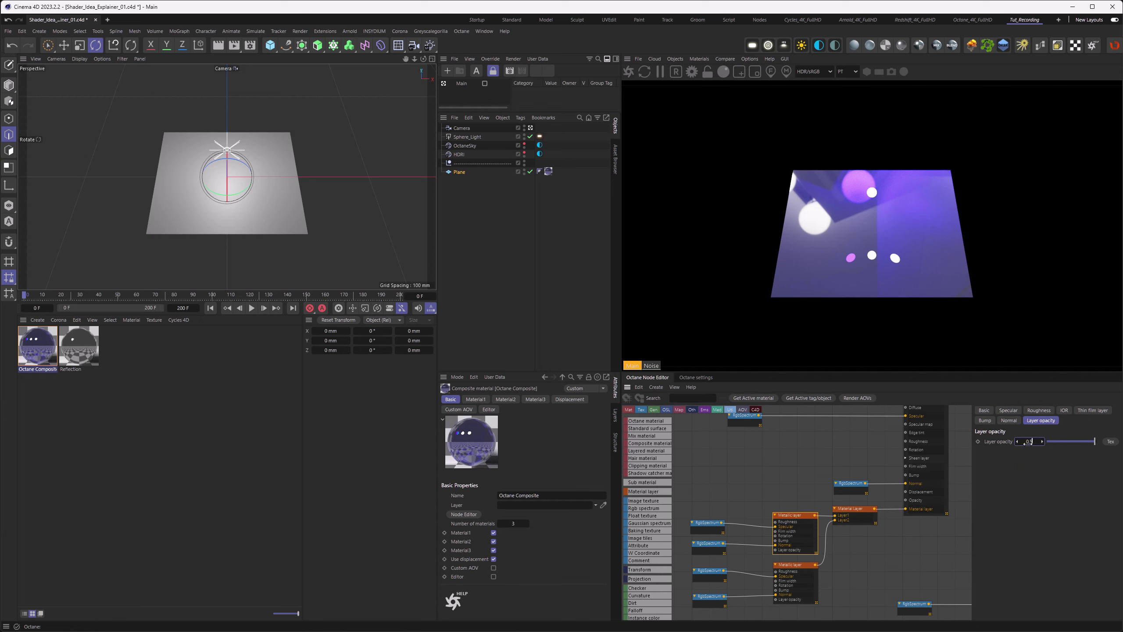
key(Return)
click(798, 571)
click(1027, 442)
text(0.333)
key(Return)
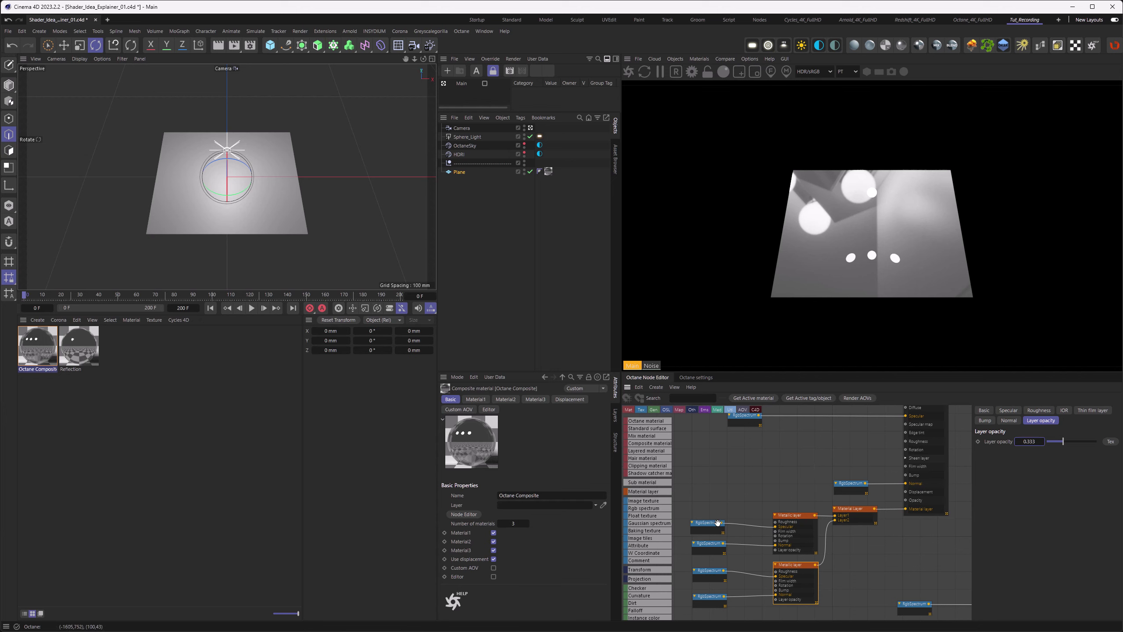
- Adjust the red channel of the upper metallic layer's normal RGB spectrum to about 0.6
middle_drag(758, 484, 800, 486)
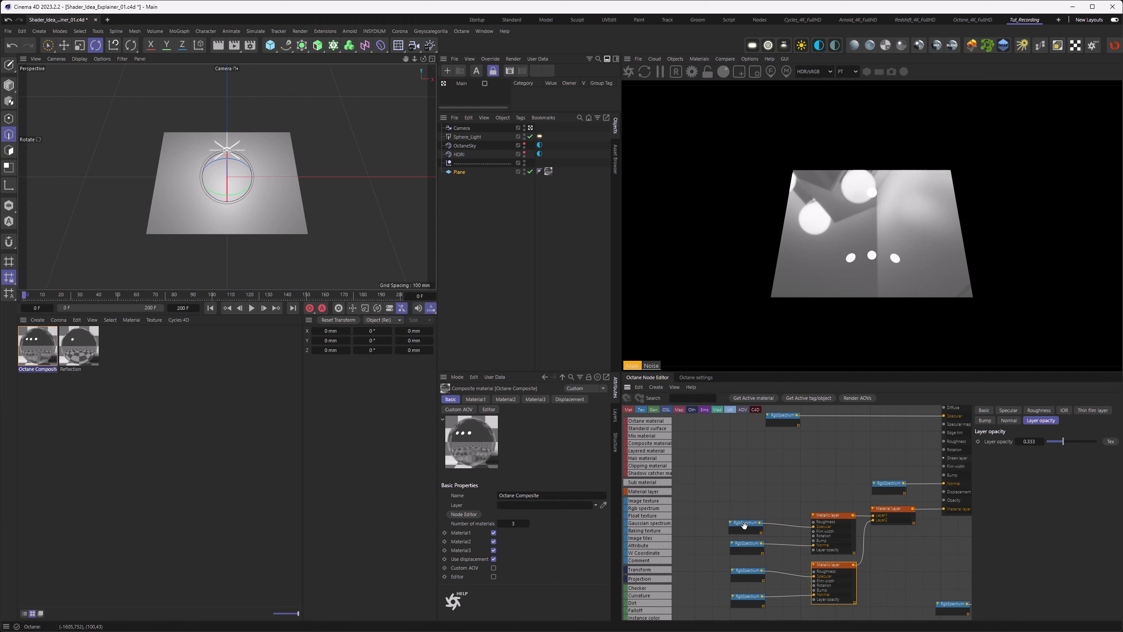
click(744, 545)
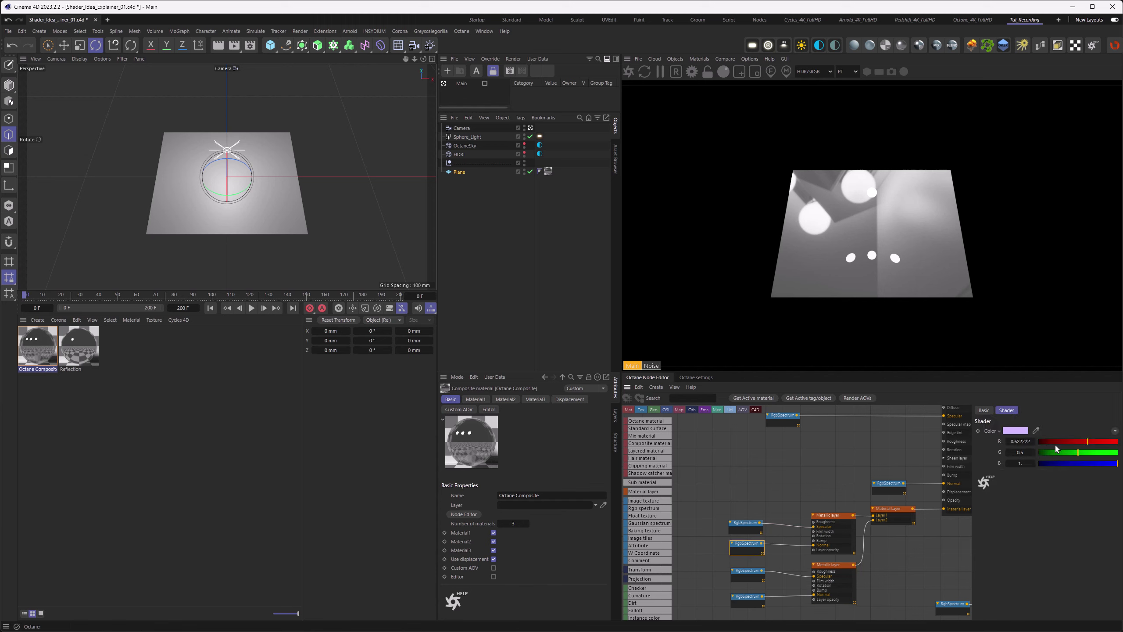
drag(1087, 441, 1089, 441)
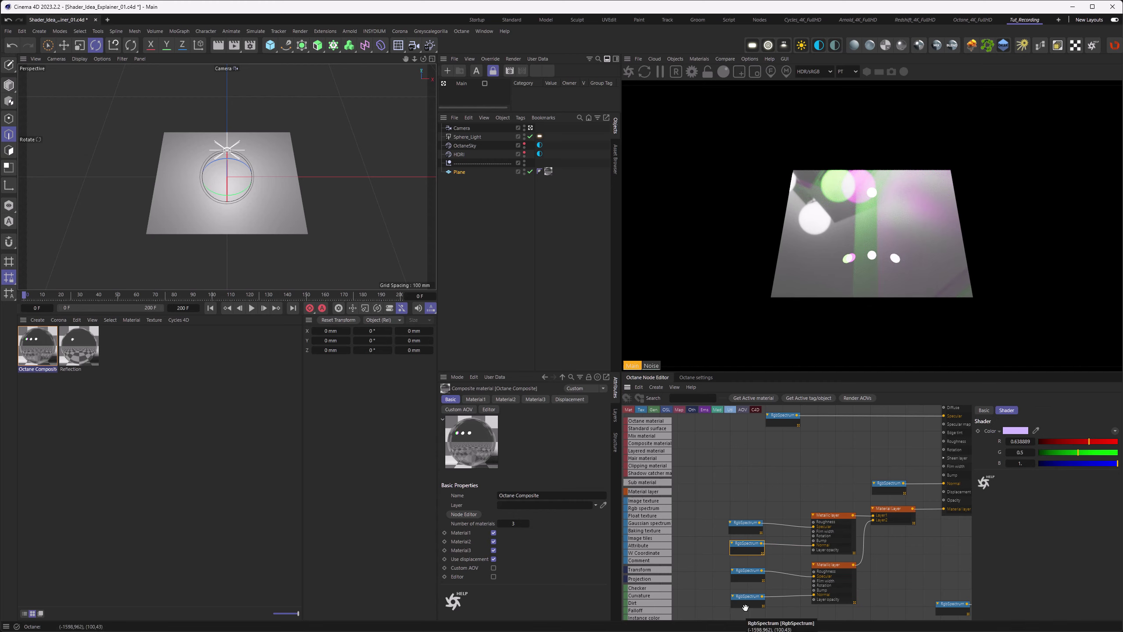
drag(1087, 443, 1086, 445)
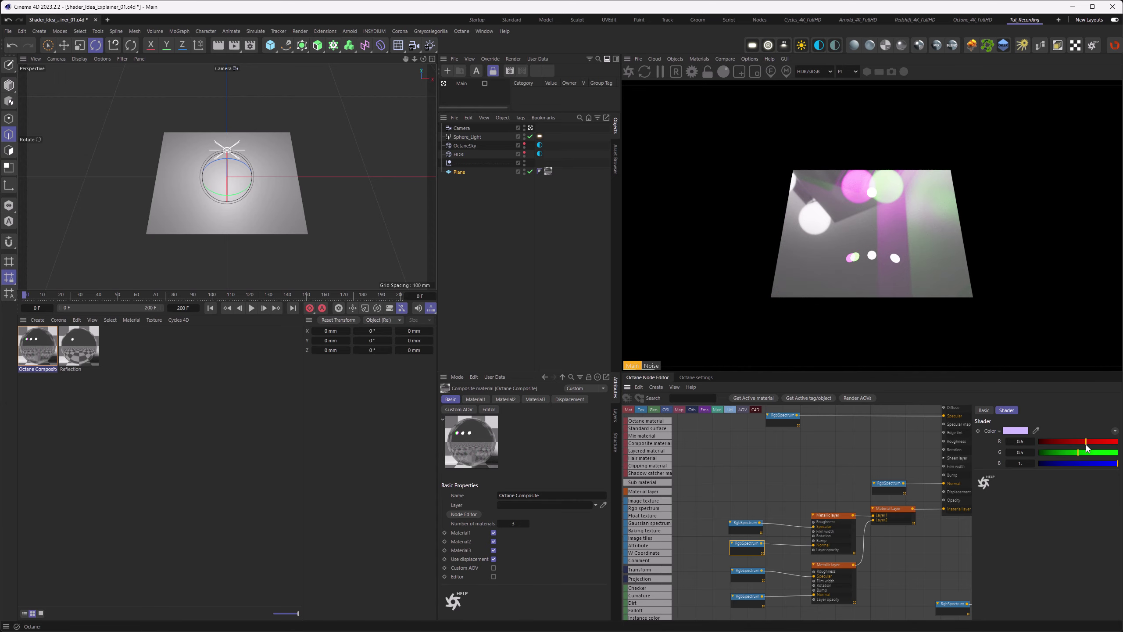
drag(1088, 448, 1088, 446)
- Fine-tune the red channel of the sub material's normal RGB spectrum to around 0.64
click(893, 488)
drag(1088, 439, 1086, 439)
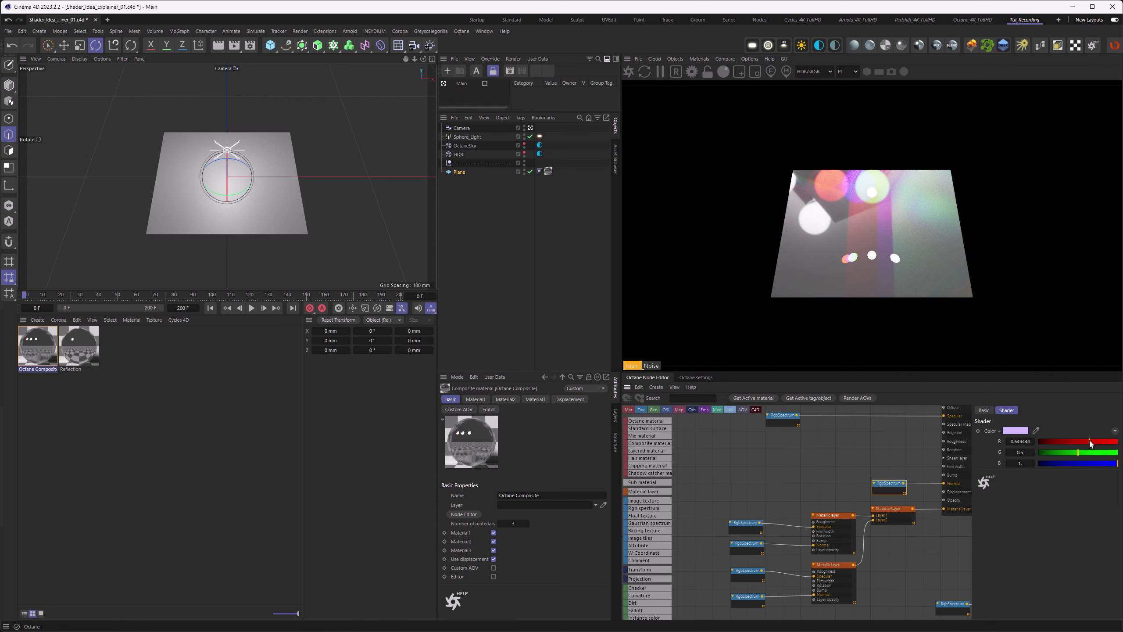
drag(1089, 443, 1087, 445)
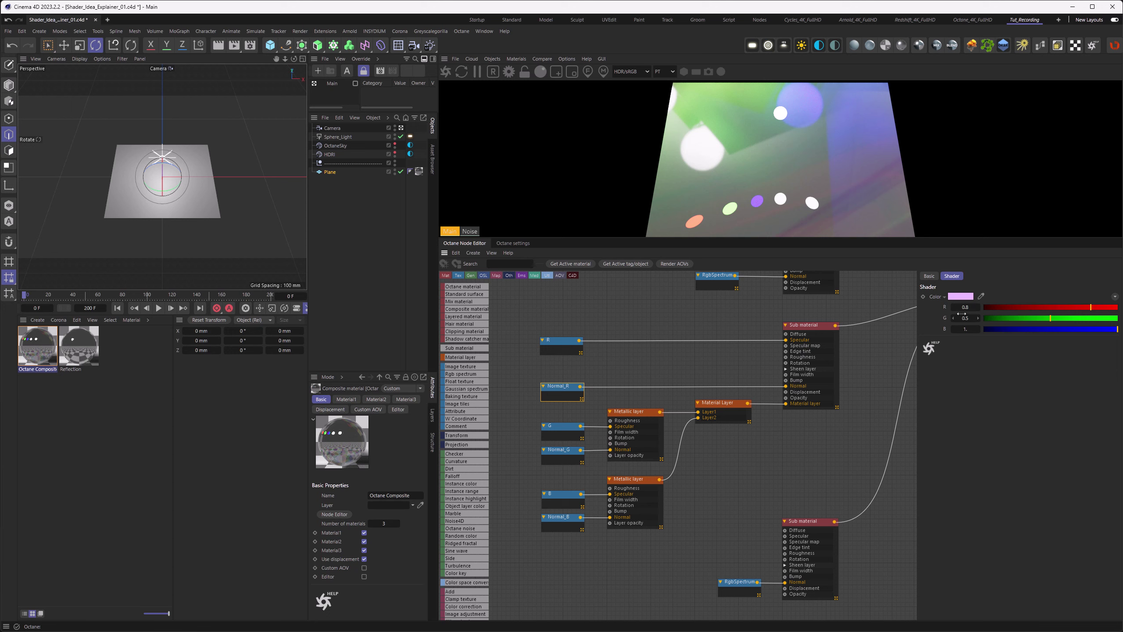
- Review the Normal_G and Normal_B colours and set the lower metallic layer's roughness to 0.4
click(571, 459)
click(559, 527)
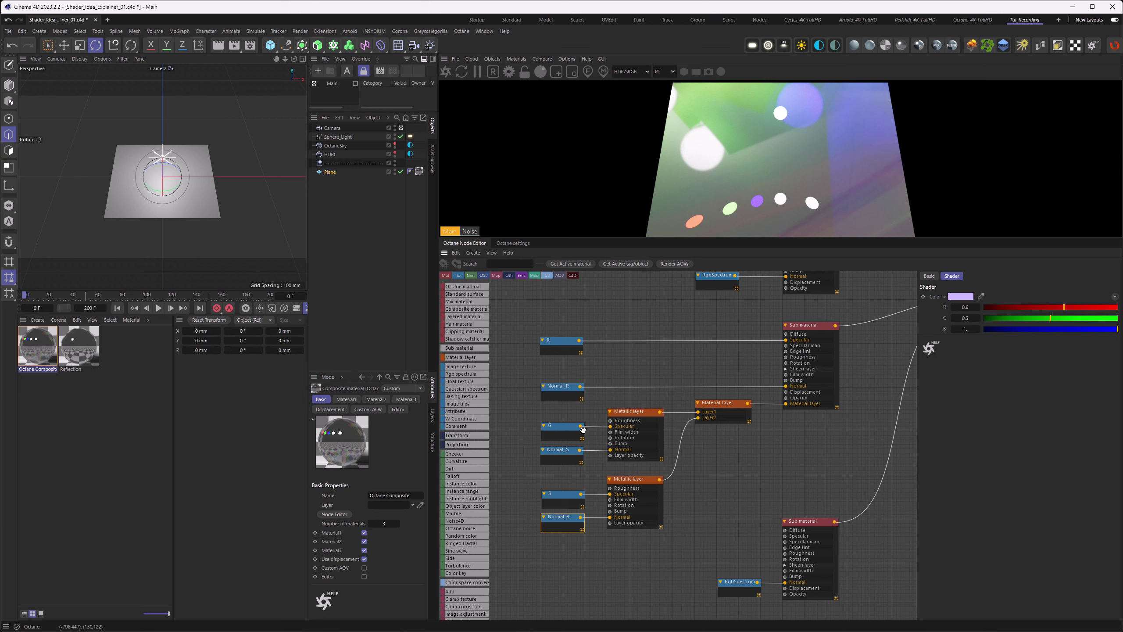
click(635, 489)
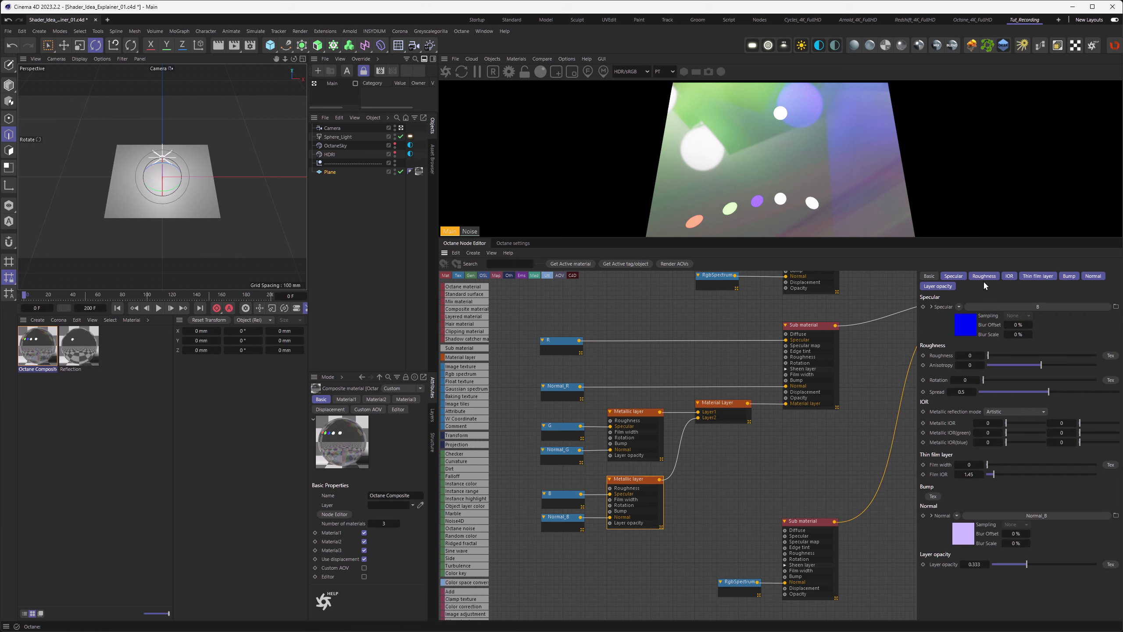
click(985, 276)
click(970, 307)
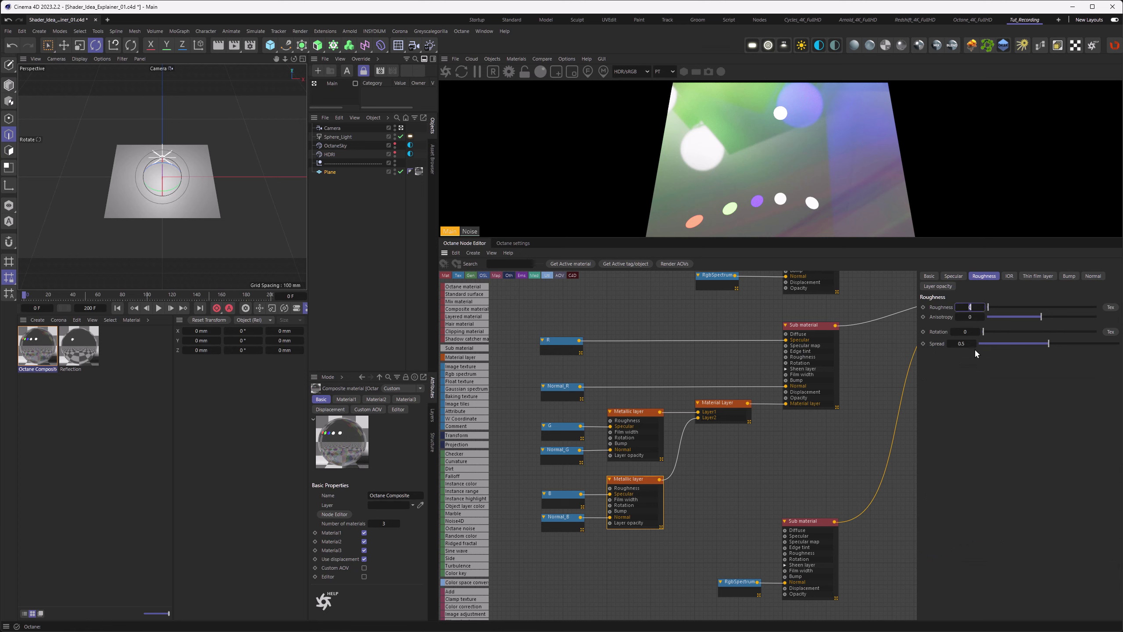
text(0.4)
key(Return)
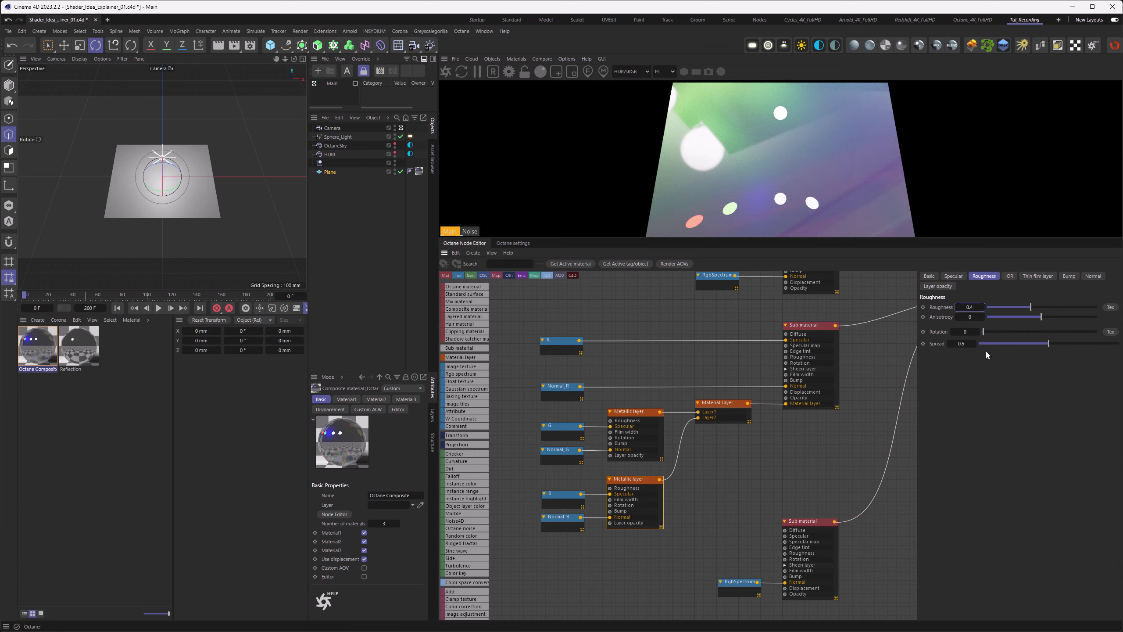
- Check the lower metallic layer's BRDF model options and set its anisotropy to -0.8
click(930, 277)
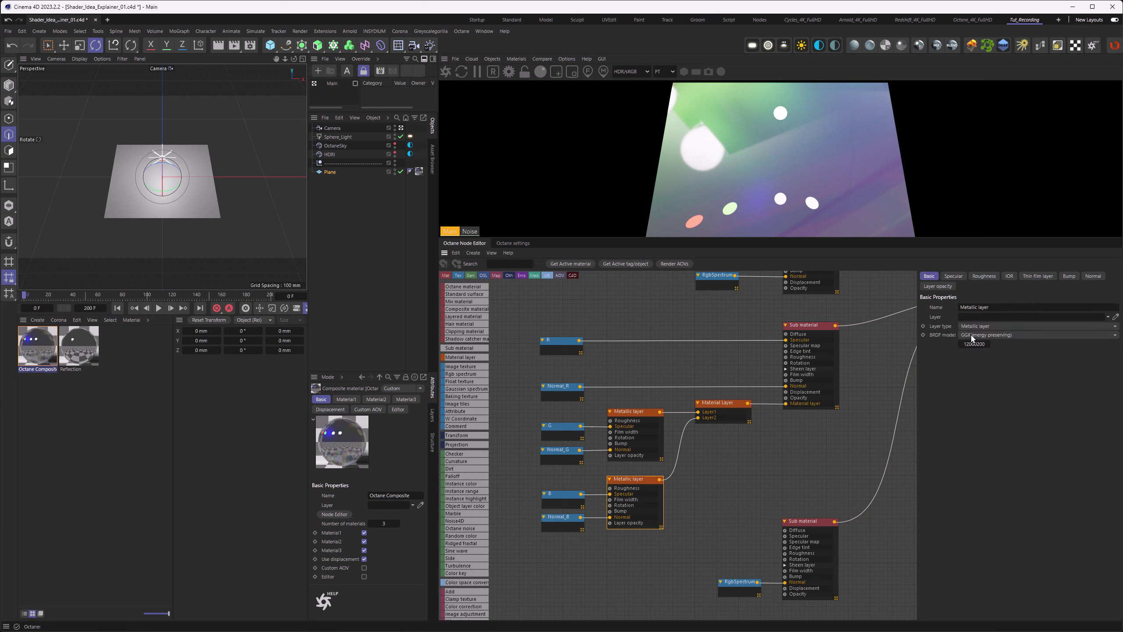
click(973, 335)
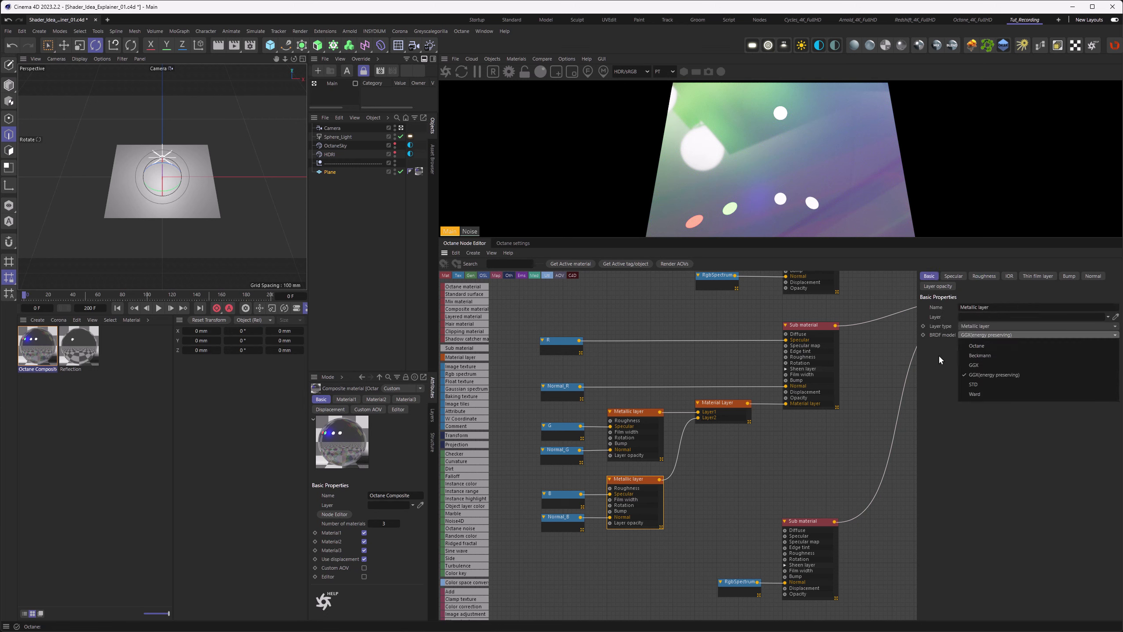
click(926, 366)
click(985, 276)
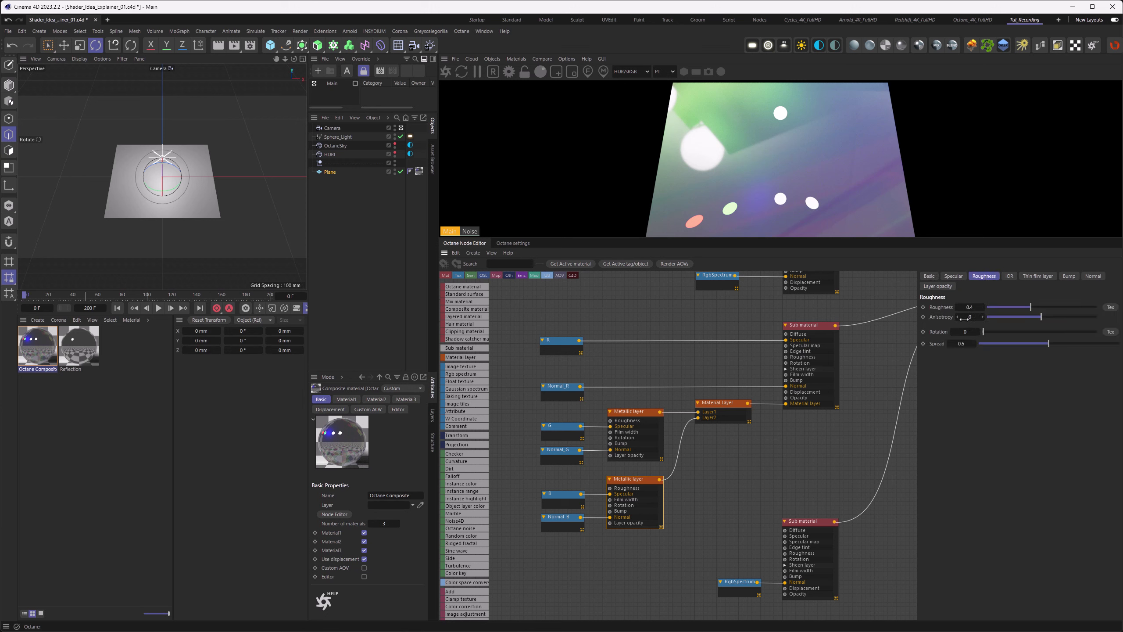
click(930, 276)
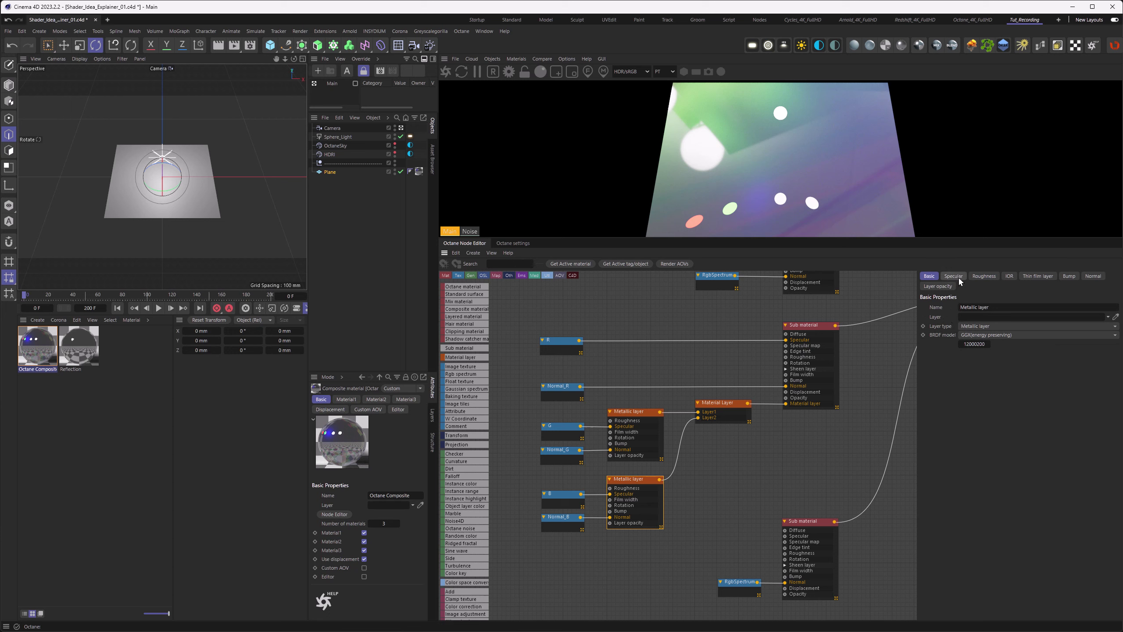
click(986, 276)
click(969, 317)
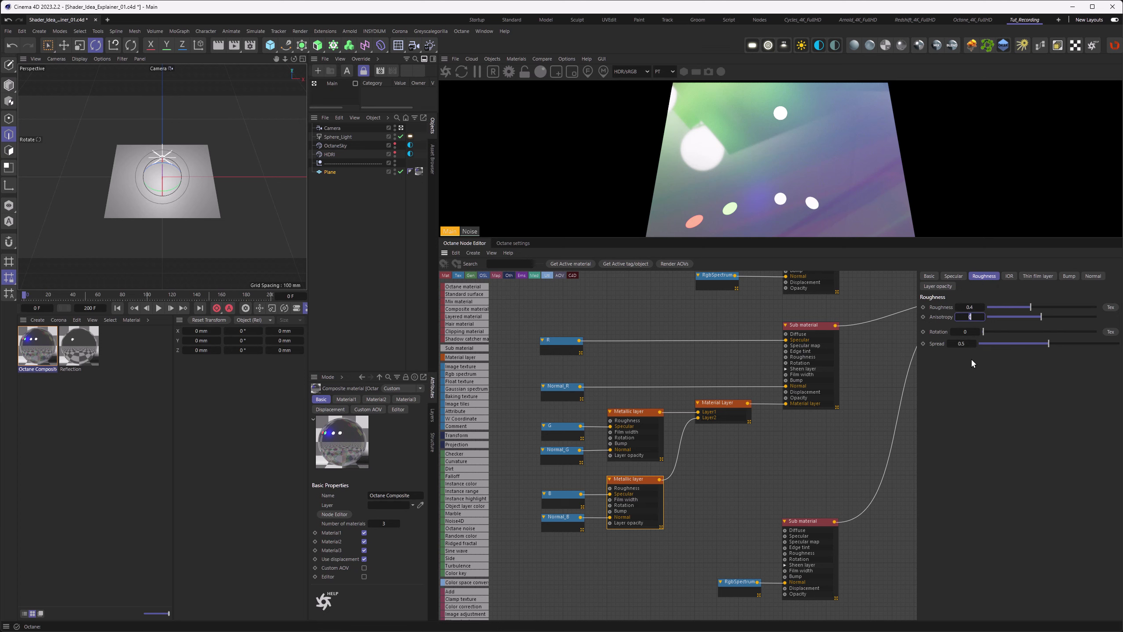
text(-0.8)
key(Return)
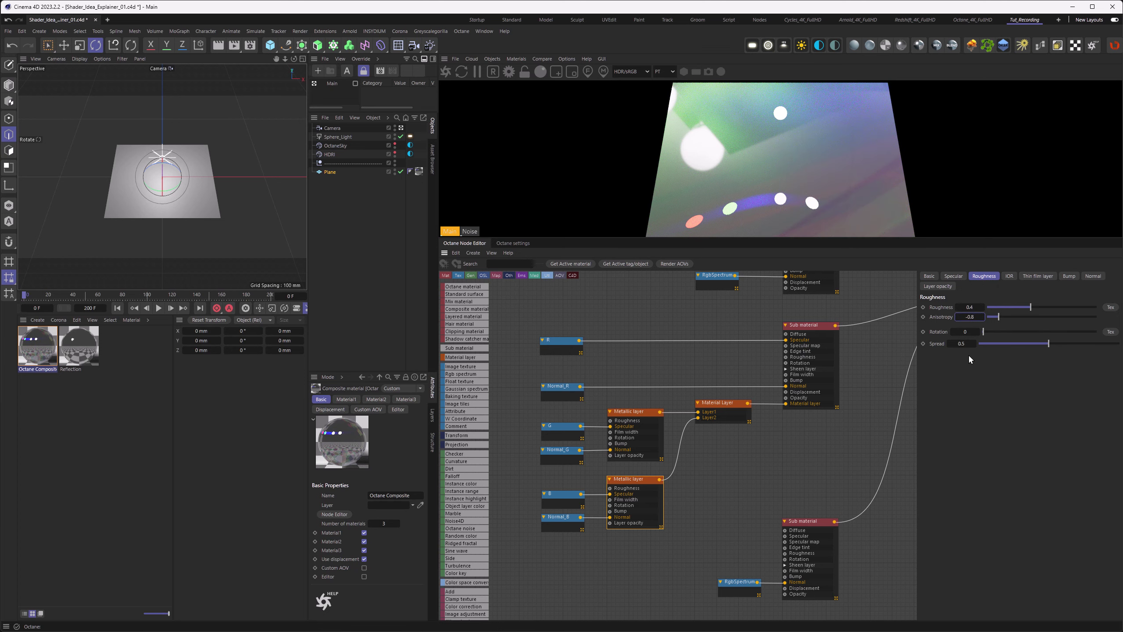
- Set the upper metallic layer's roughness to 0.4 and its anisotropy to -0.8
click(638, 417)
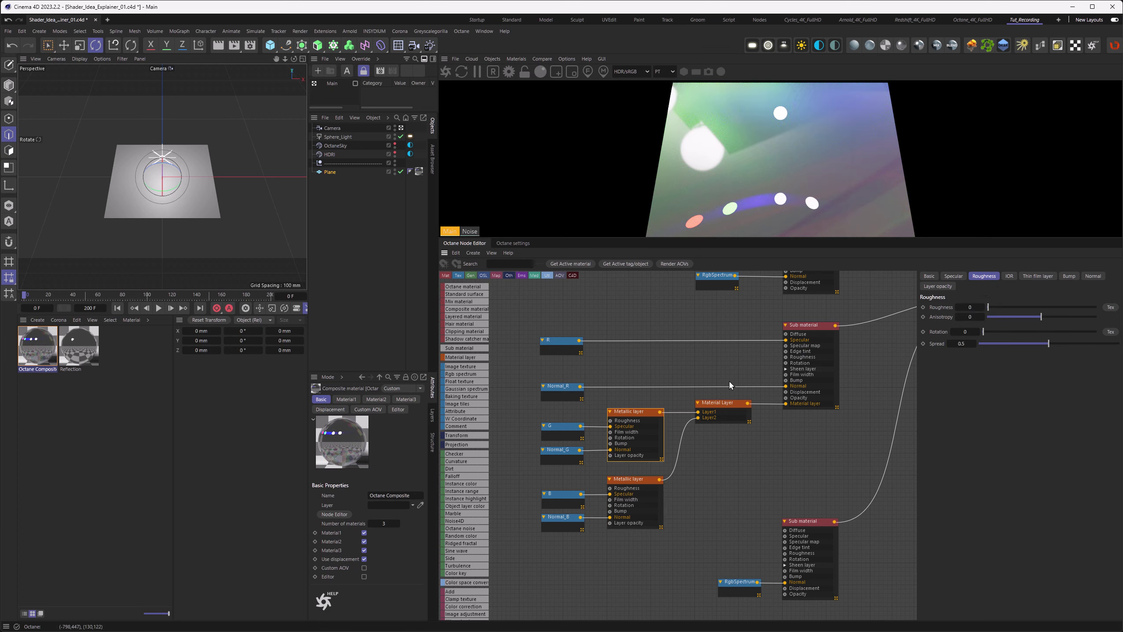
text(0.4)
key(Return)
double_click(975, 317)
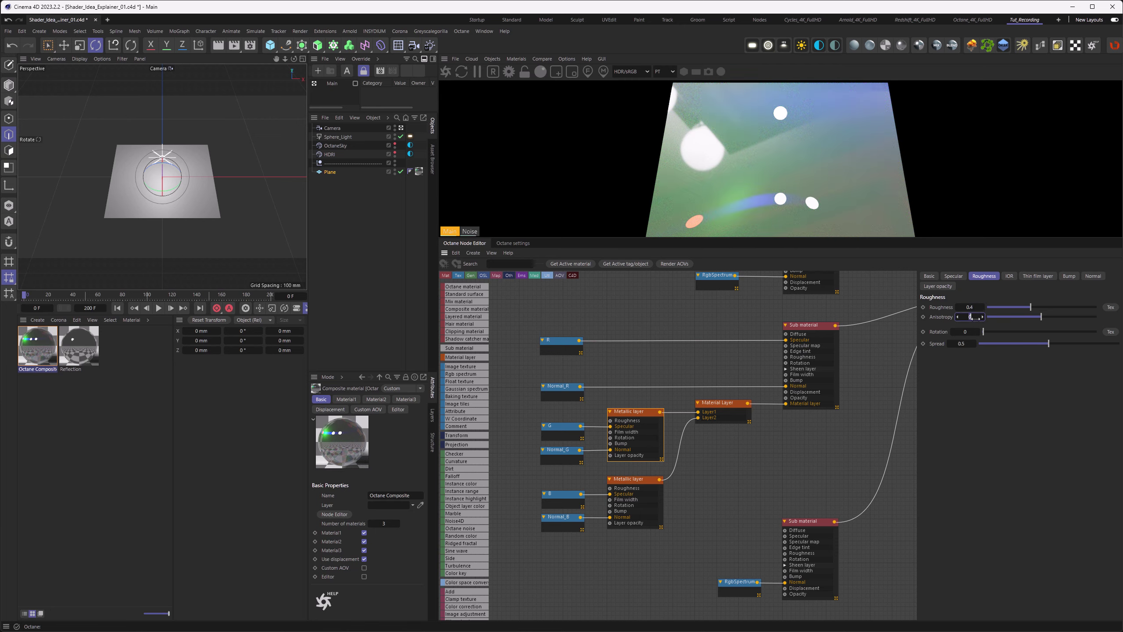
text(-0.8)
key(Return)
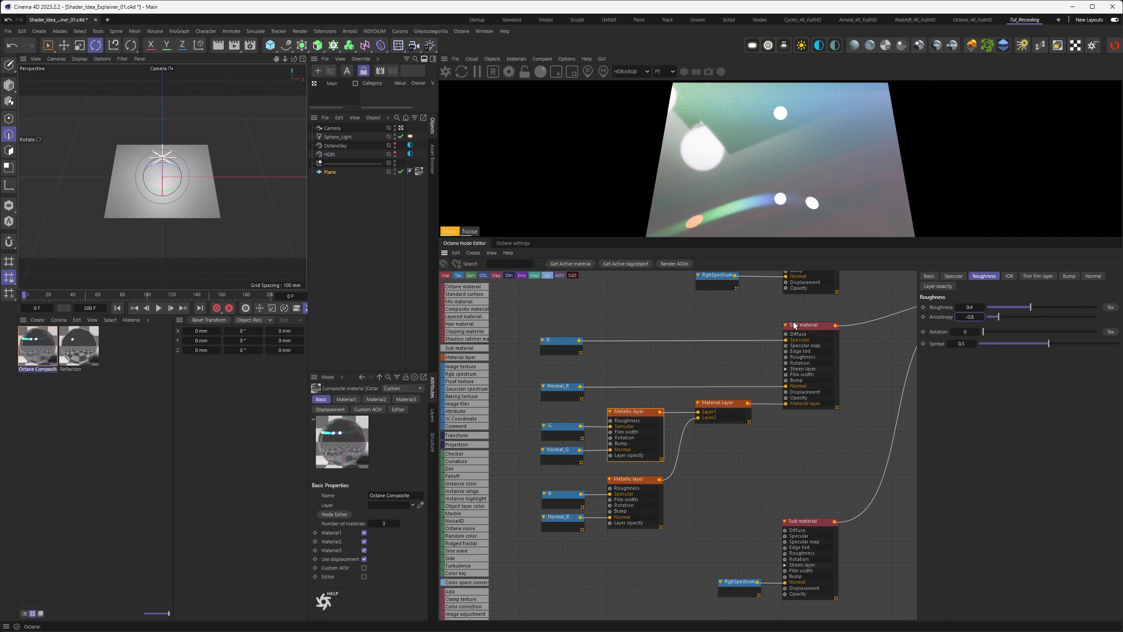
- Set the roughness to 0.4 and the anisotropy to -0.8 on the sub material that carries the material layers
click(793, 325)
click(1044, 278)
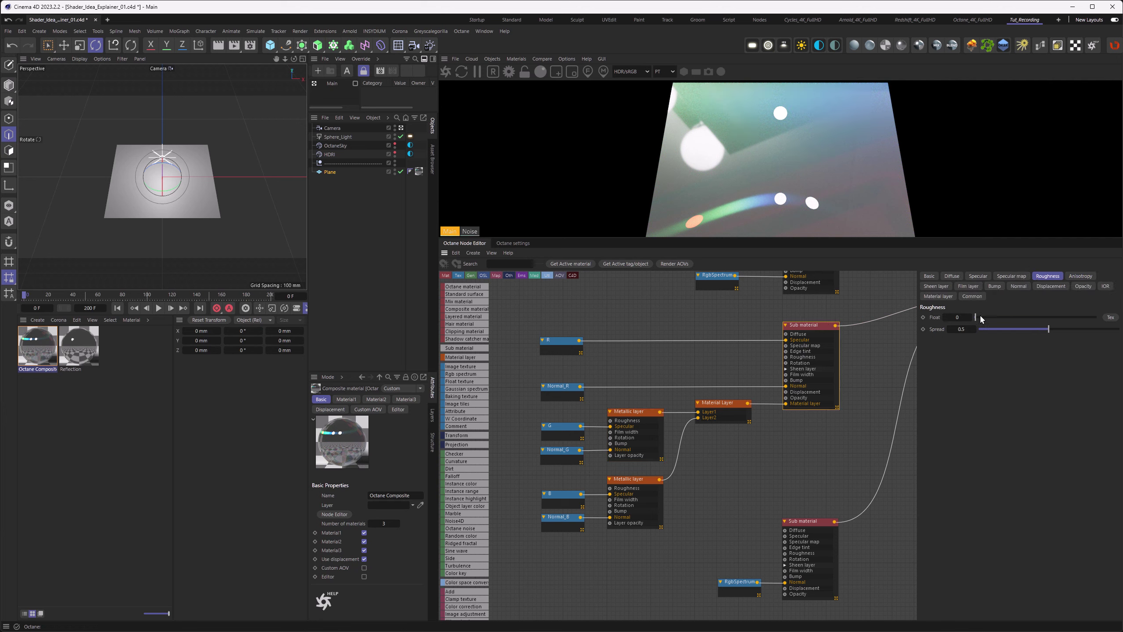
double_click(957, 317)
text(0.4)
key(Return)
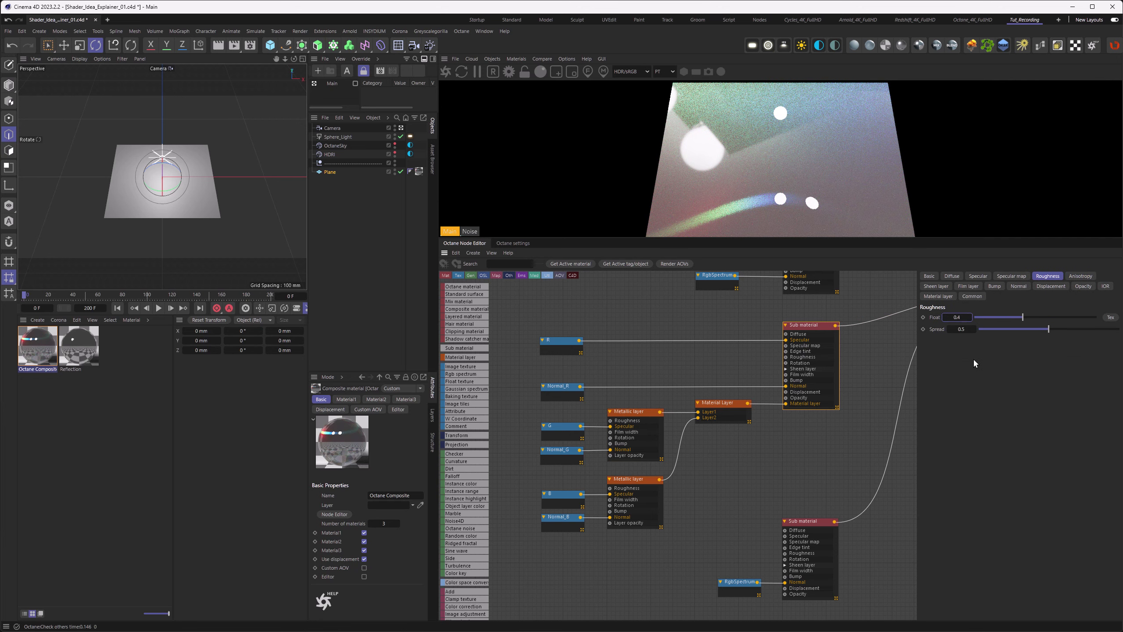
click(1079, 276)
double_click(968, 318)
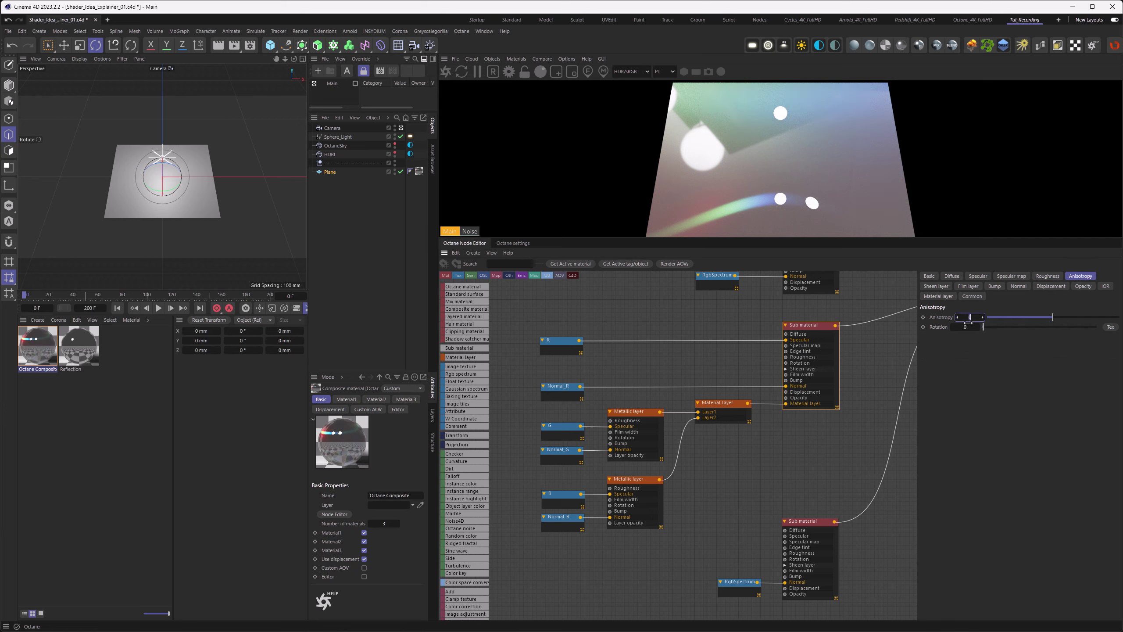
text(-0.8)
key(Return)
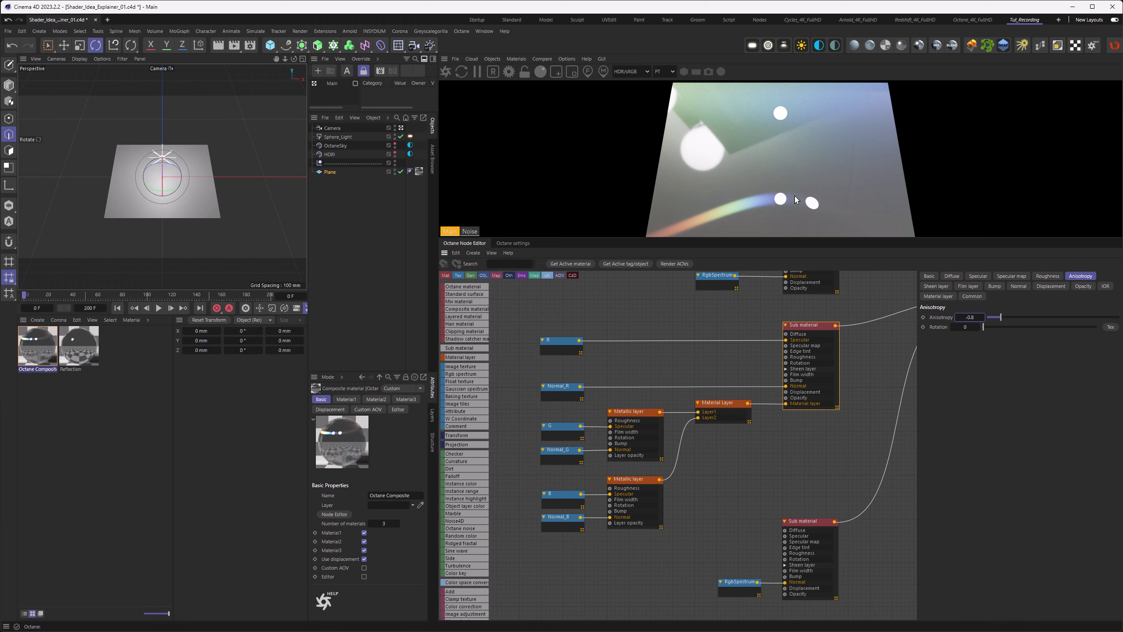
- Leave the scene camera, examine the rainbow highlight on the plane from other angles and inspect the Normal_R colour
click(401, 127)
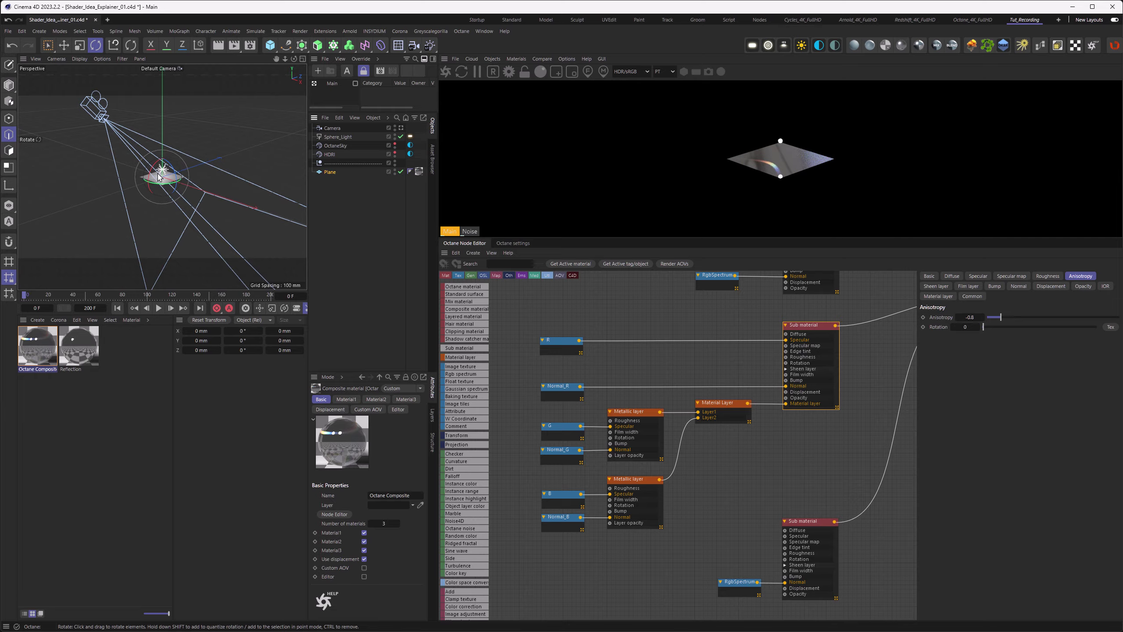
scroll(253, 160, up, 5)
scroll(256, 166, down, 5)
alt+drag(247, 177, 191, 151)
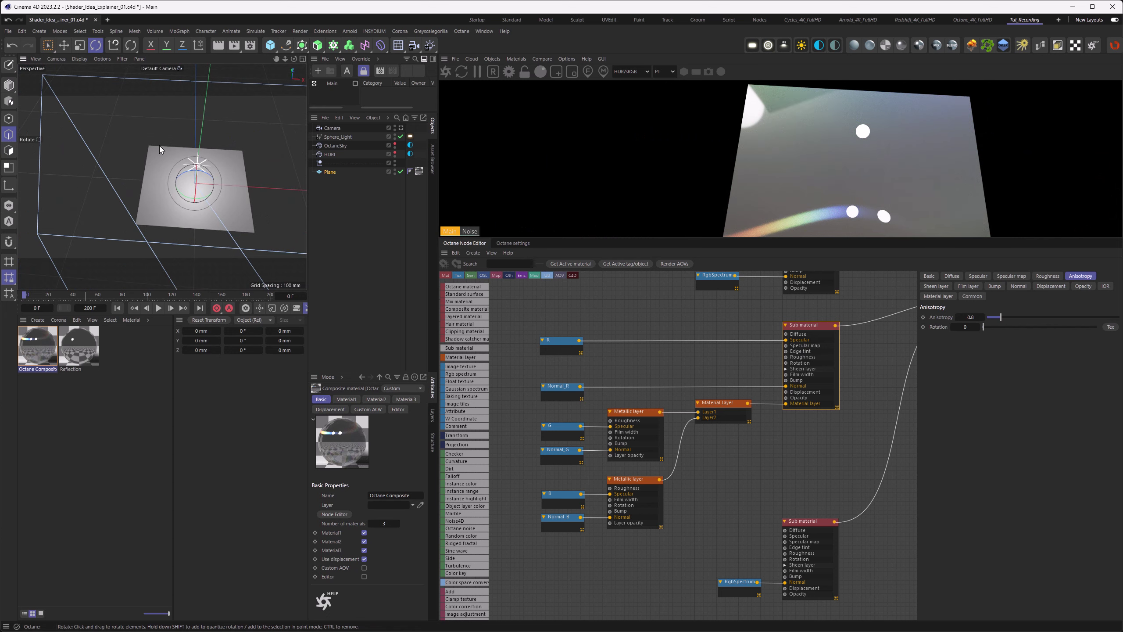
alt+drag(249, 209, 305, 222)
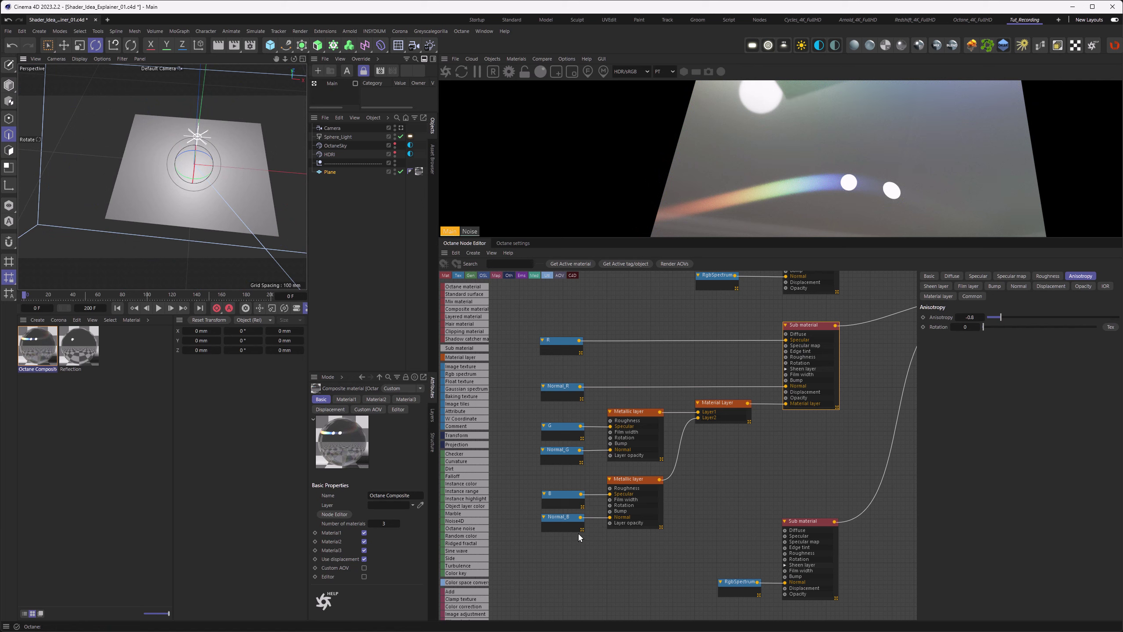
click(563, 387)
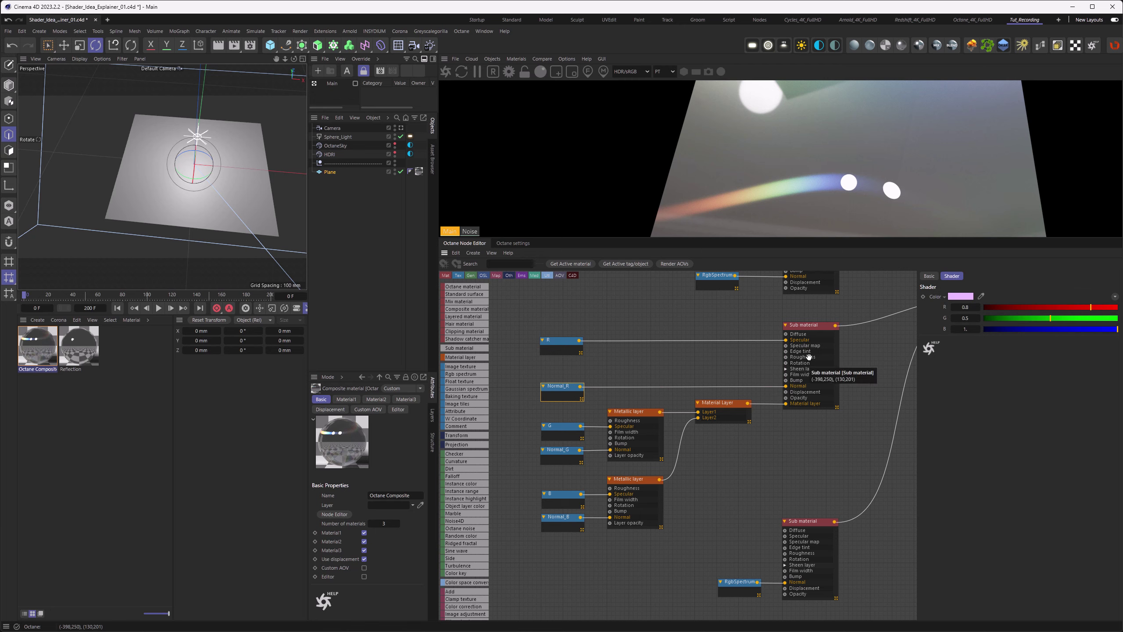
mouse_move(195, 200)
alt+mouse_down()
mouse_move(219, 204)
mouse_move(190, 202)
alt+mouse_up()
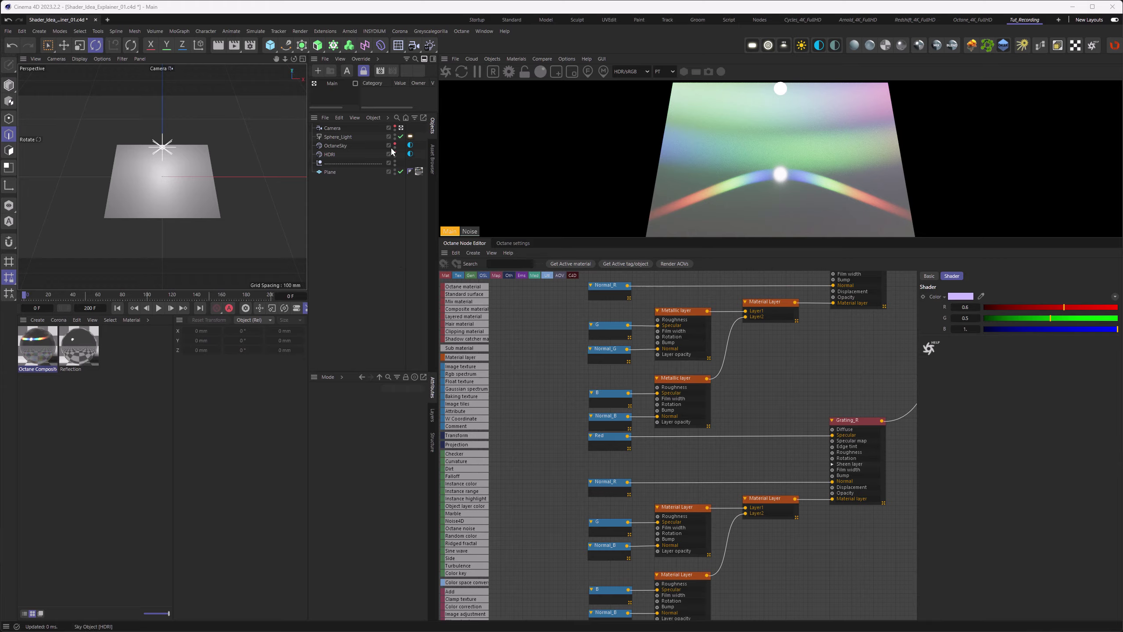
- Switch out of the scene camera and orbit around the plane to examine the two-sided grating reflection
click(401, 127)
scroll(153, 177, up, 10)
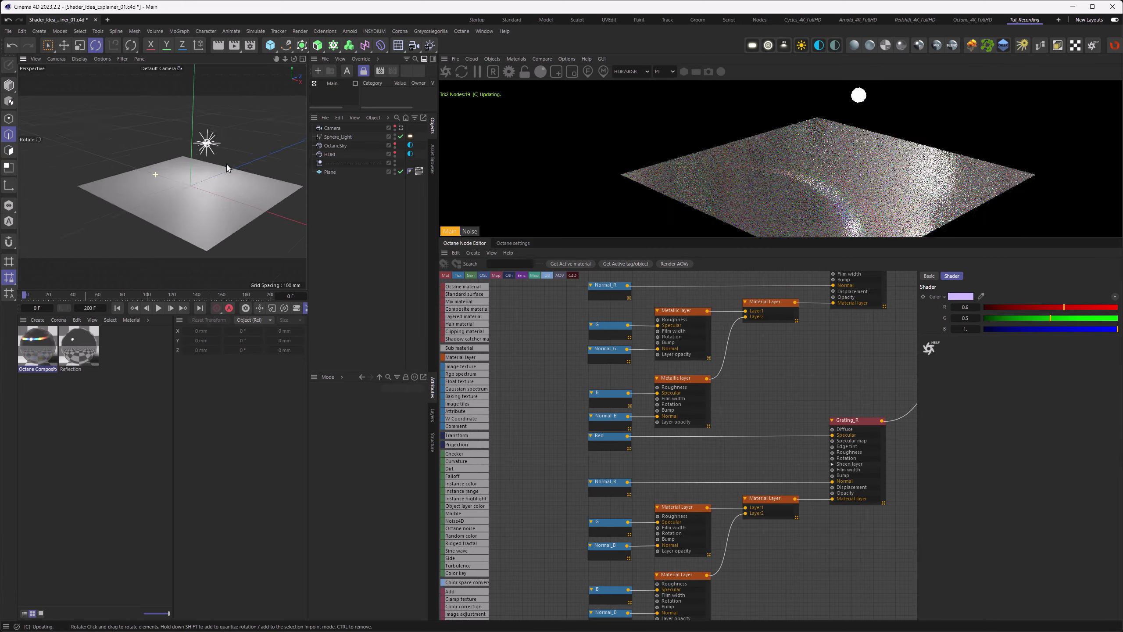
alt+drag(170, 176, 344, 207)
alt+drag(250, 175, 210, 190)
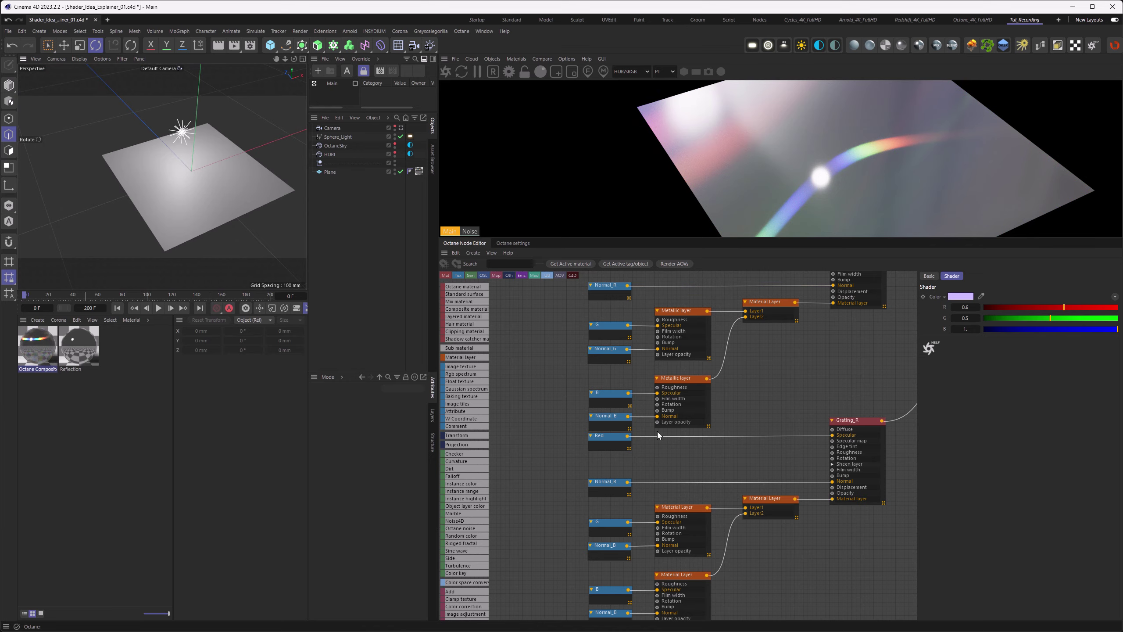
alt+drag(223, 214, 153, 189)
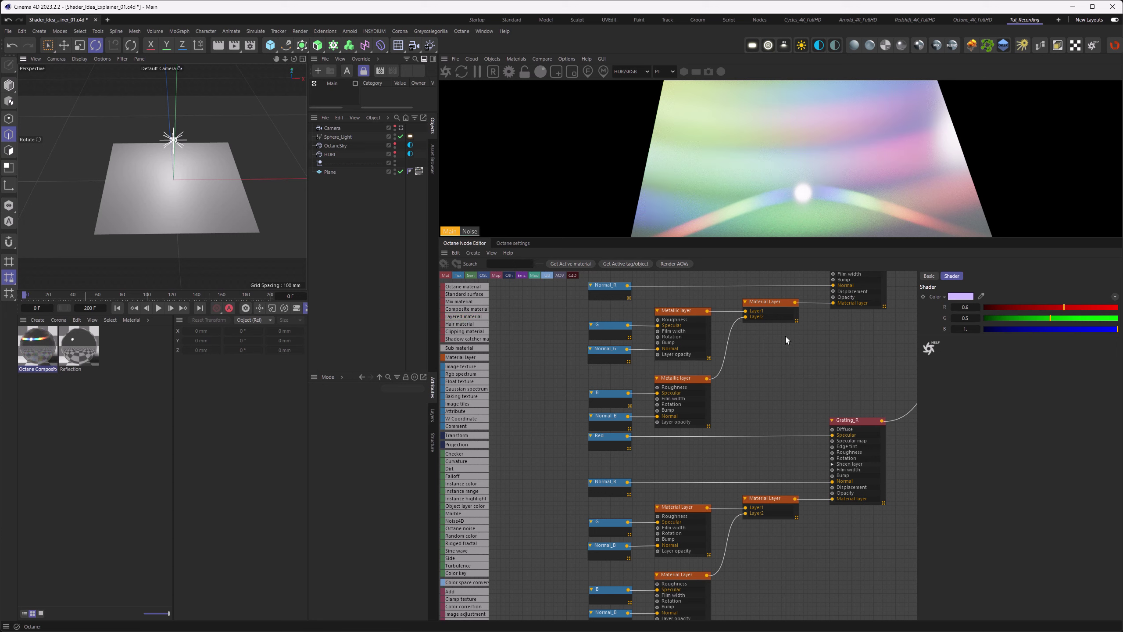
- Inspect the colour of the Normal_G node and view the plane from a slightly different angle
click(609, 352)
alt+drag(188, 193, 200, 186)
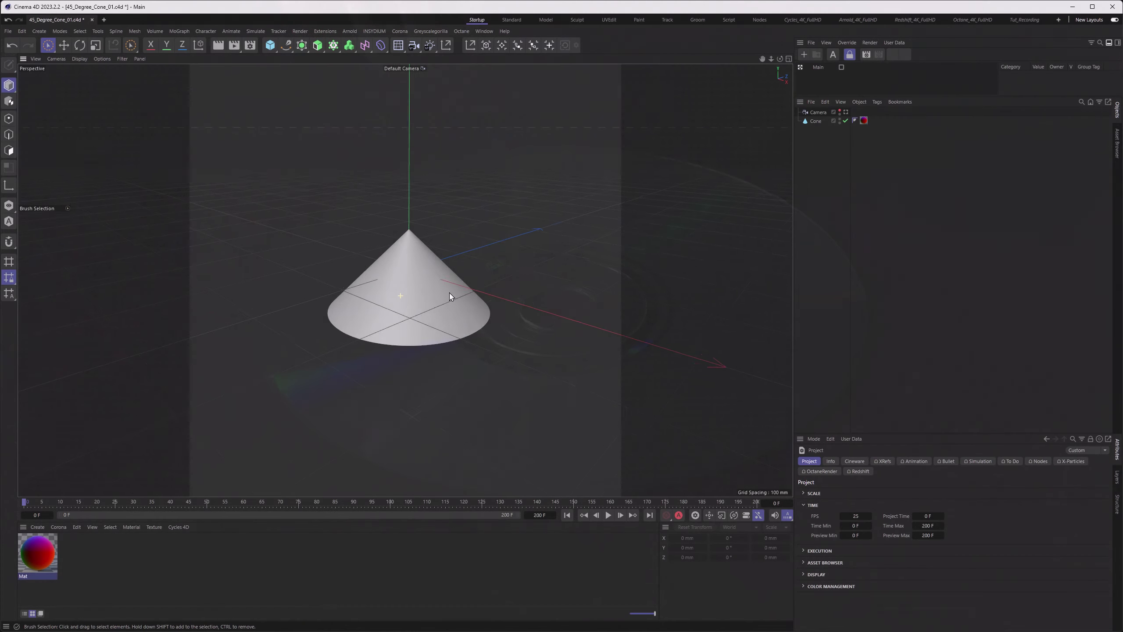
- Examine the cone in the 45_Degree_Cone_01 scene, look through its camera and render the view
scroll(457, 232, up, 5)
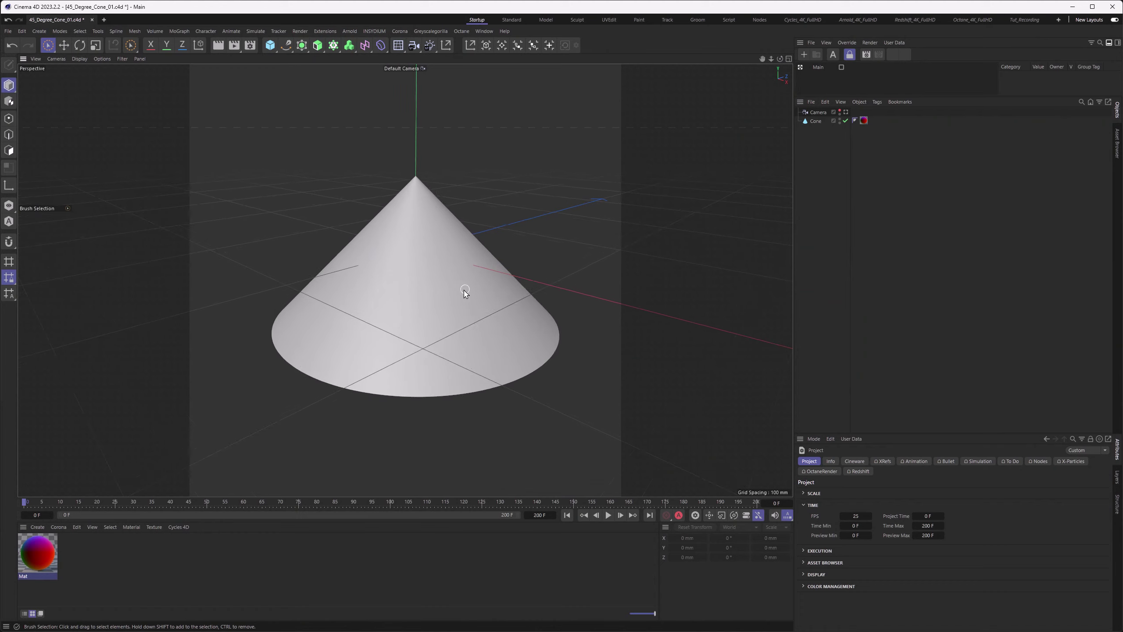
alt+drag(457, 232, 442, 249)
click(846, 112)
scroll(594, 233, up, 10)
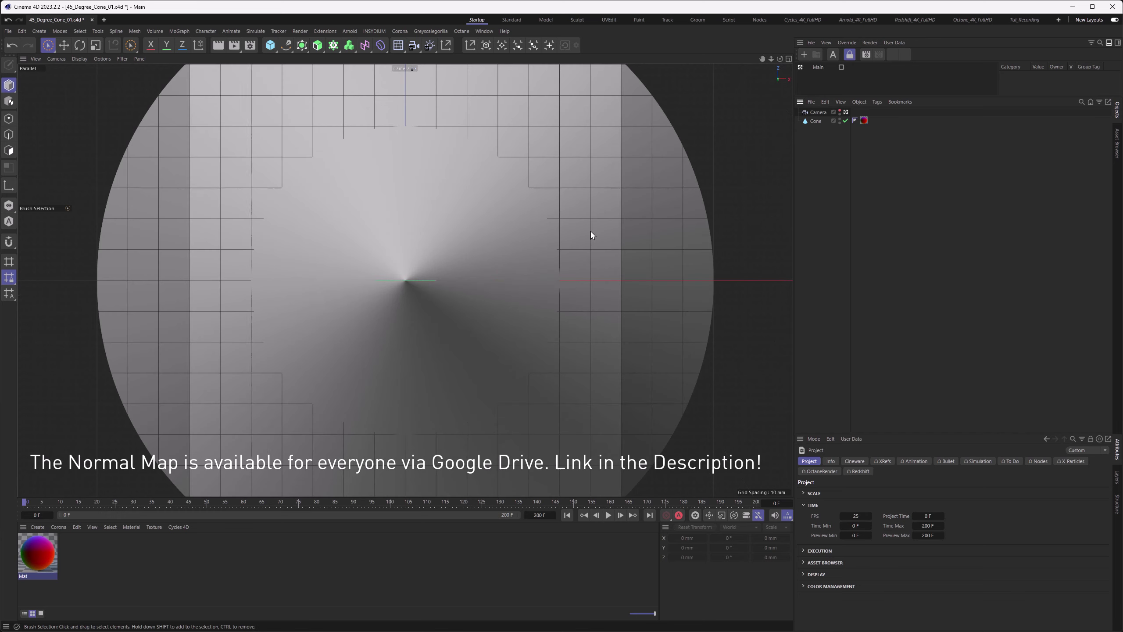
click(219, 45)
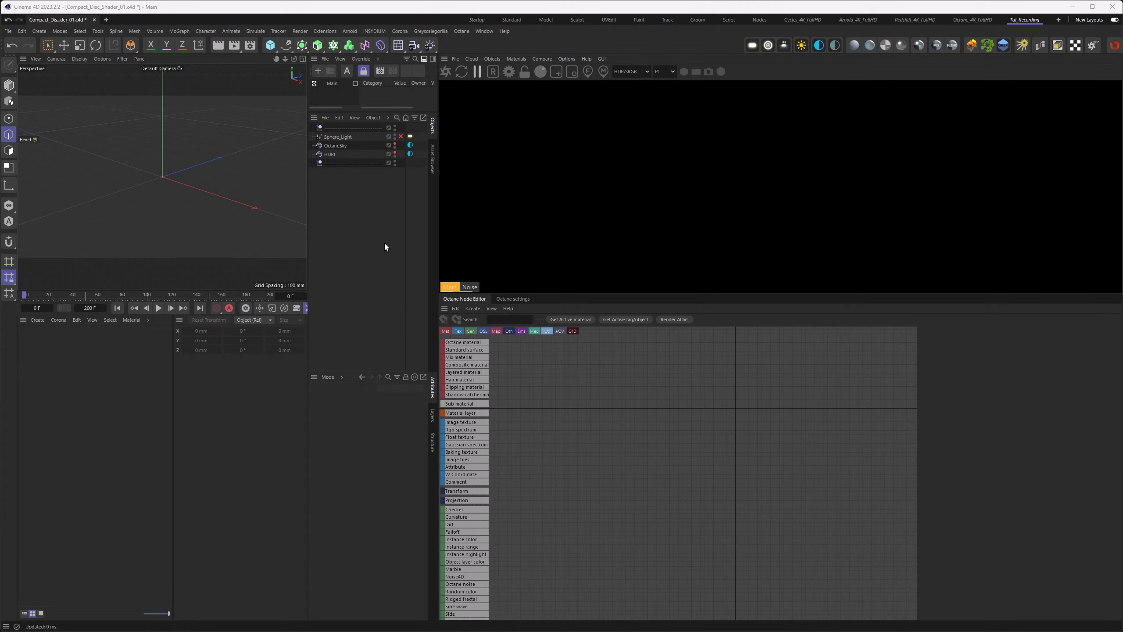
- Add a Tube primitive to the Compact_Disc_Shader_01 scene as the disc
drag(270, 45, 292, 51)
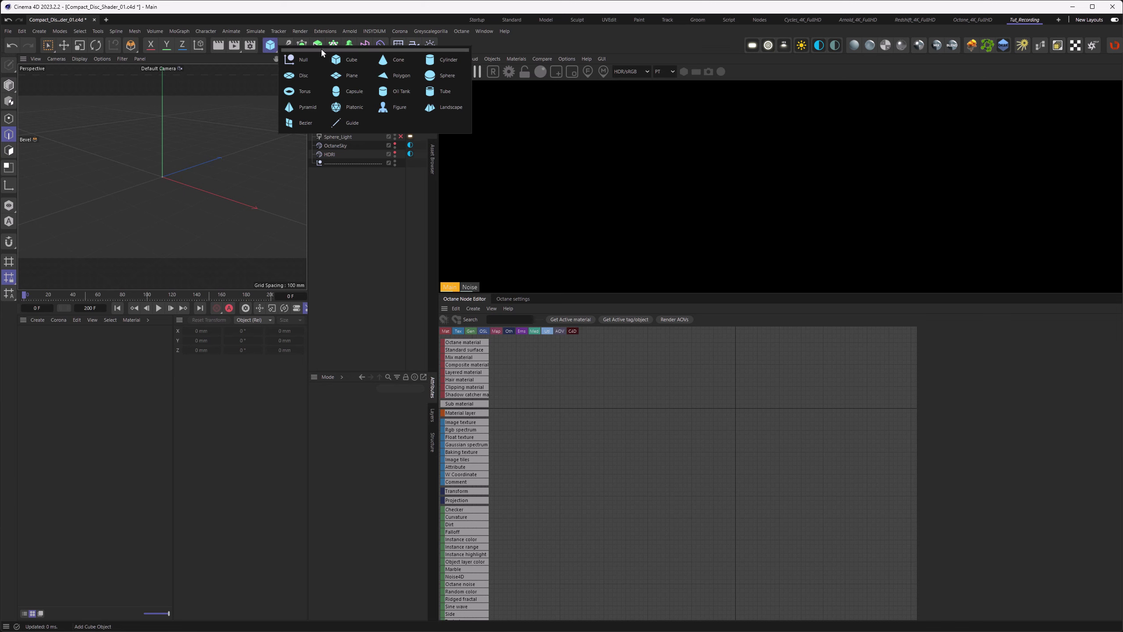
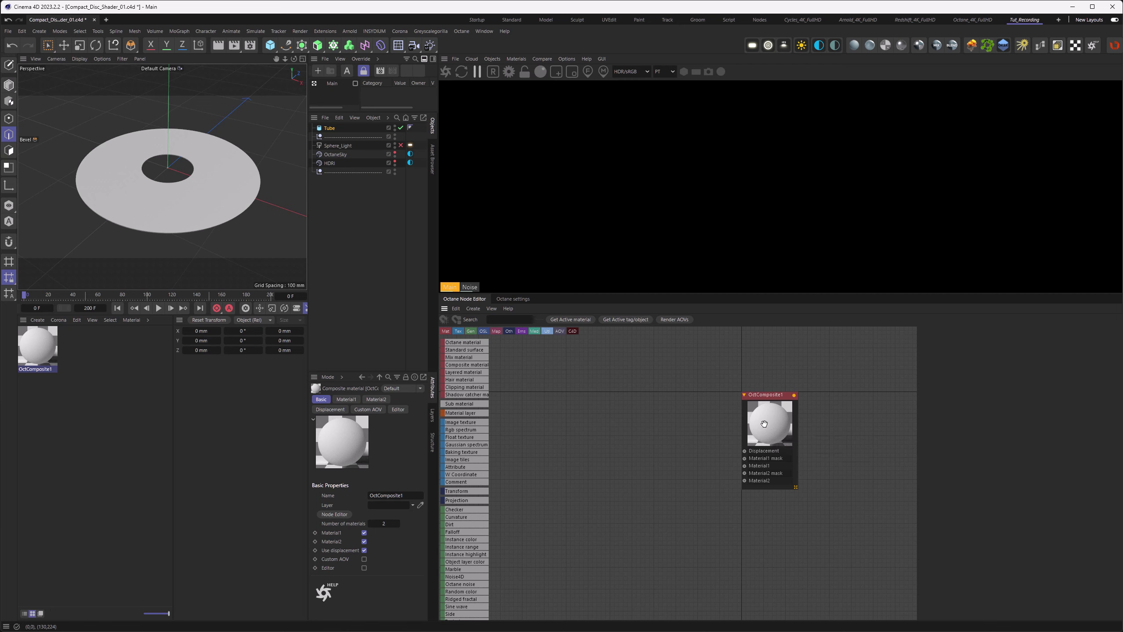
- Set the composite material's number of materials to 3 and adjust the pin display of its node
click(764, 424)
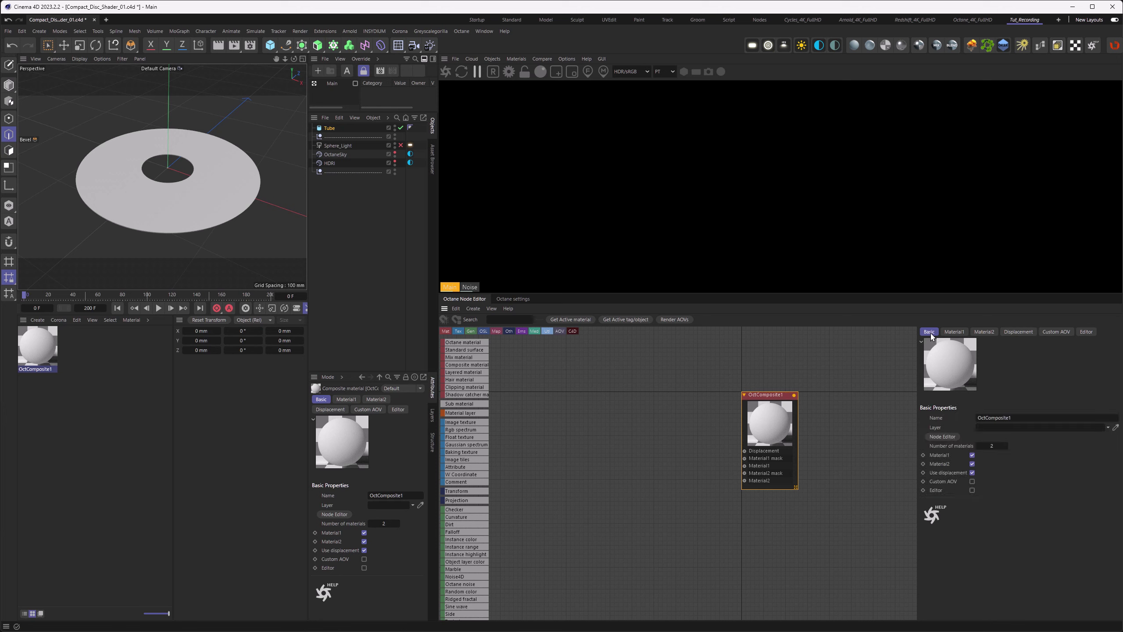
click(1003, 446)
right_click(771, 422)
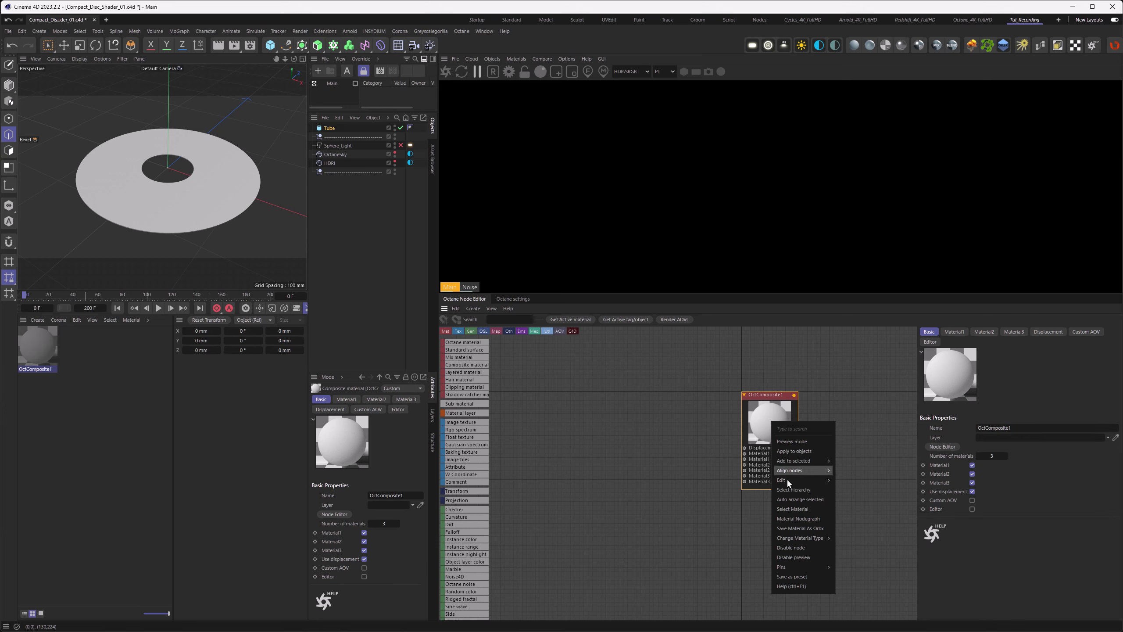
click(856, 573)
- Add a sub material to the Material1 slot, with material type Metallic and BRDF model GGX (energy preserving)
click(961, 331)
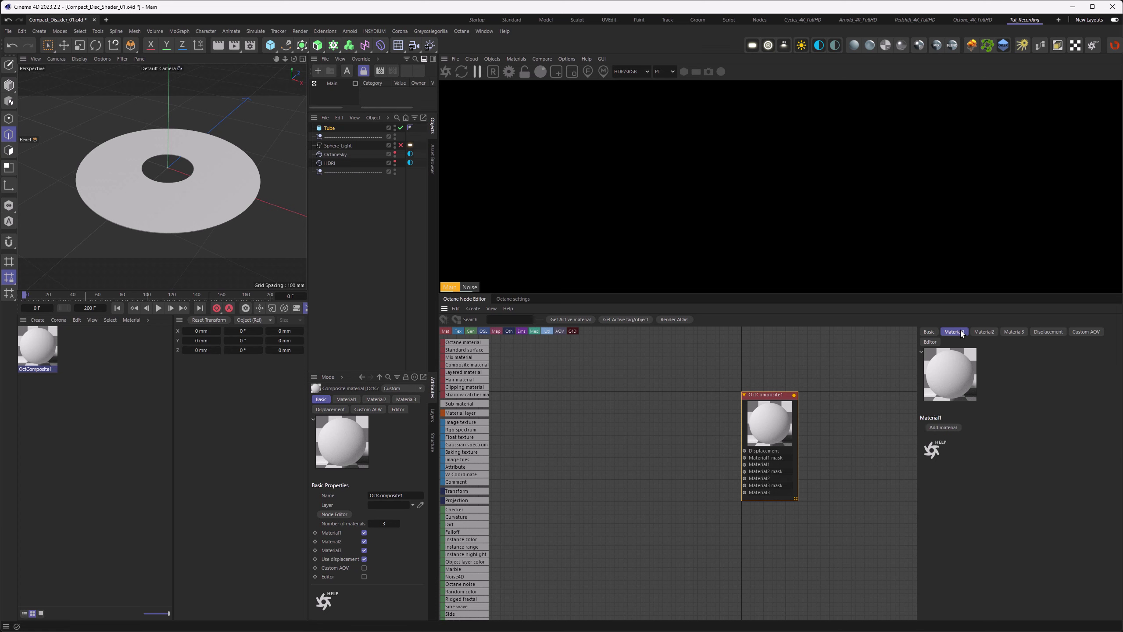
click(943, 428)
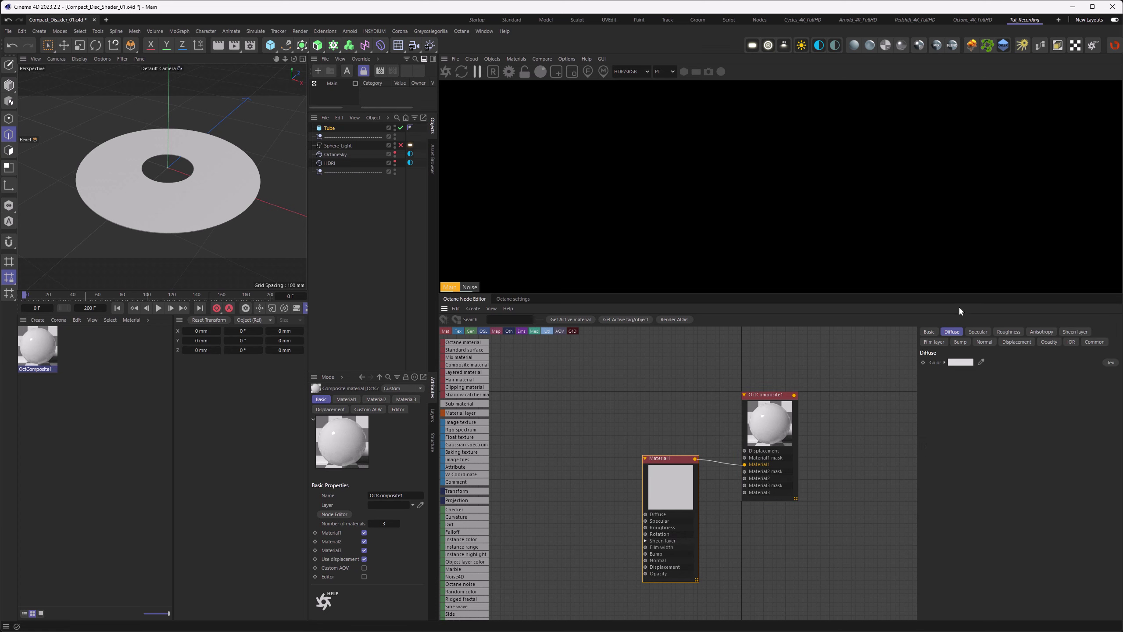
click(969, 383)
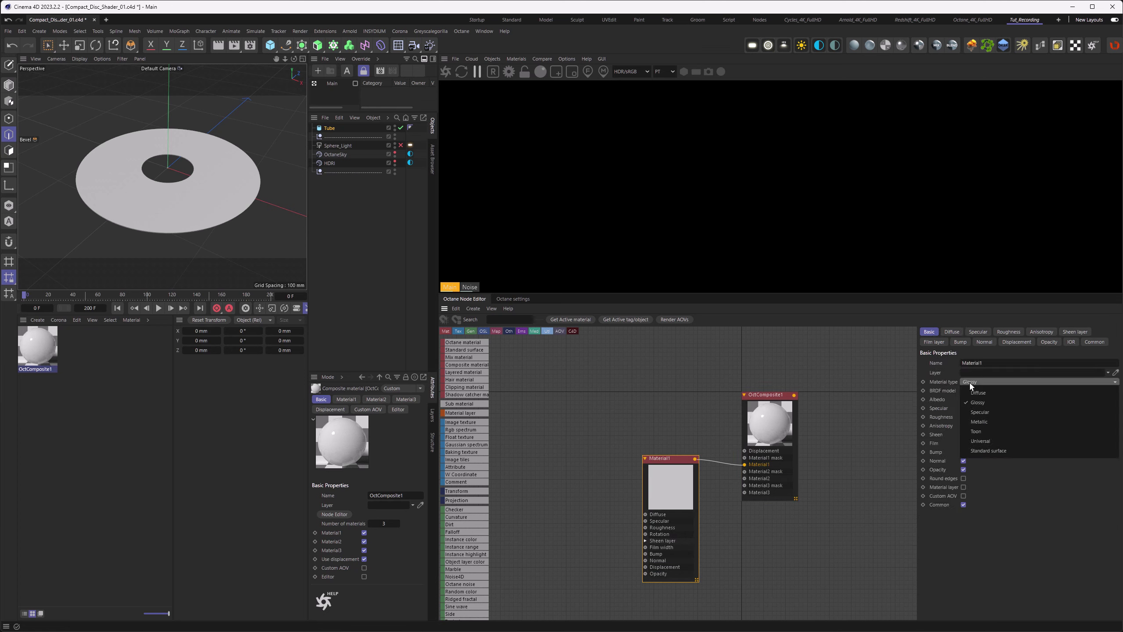
click(972, 422)
click(974, 402)
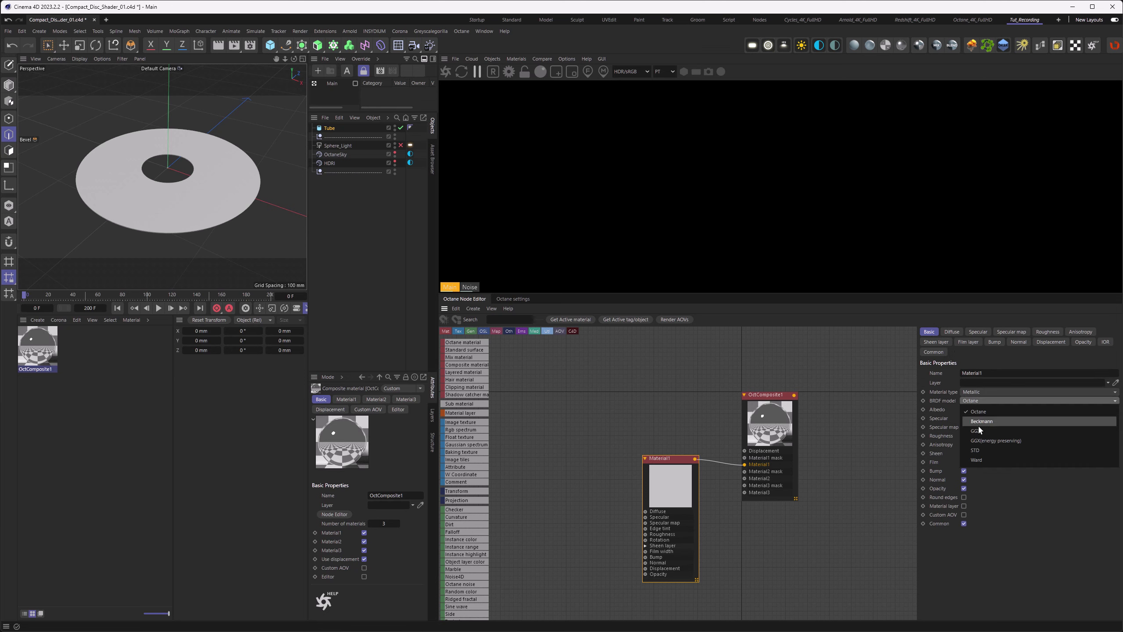
click(984, 440)
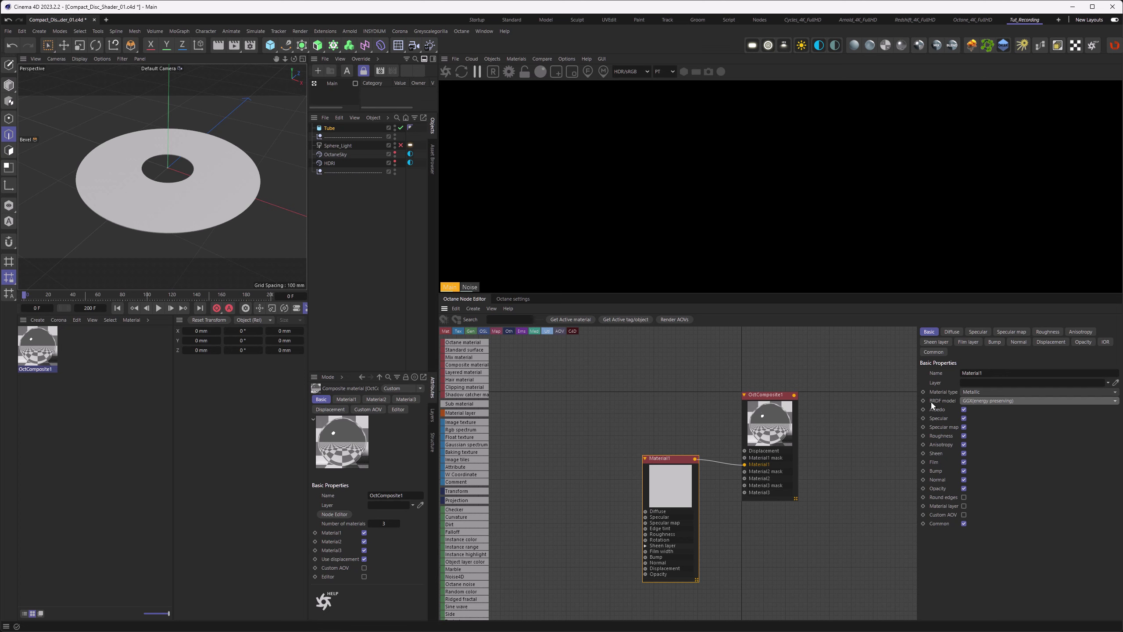
- Start the live render of the saved scene and apply the composite material to the tube
key(ctrl+s)
click(446, 71)
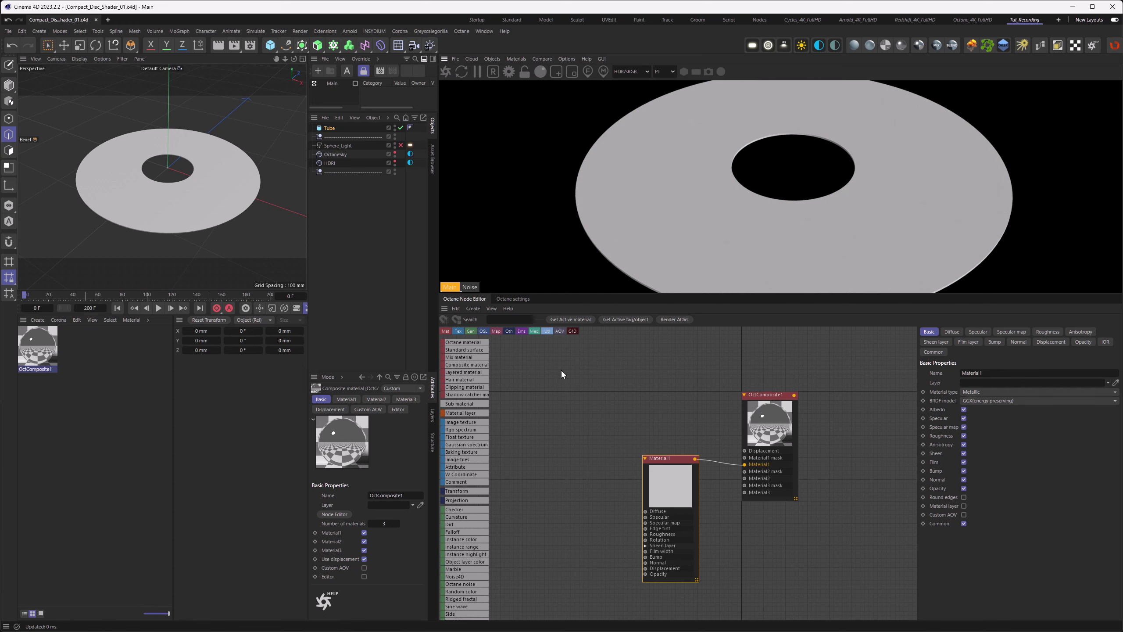
drag(312, 161, 333, 133)
scroll(208, 186, down, 2)
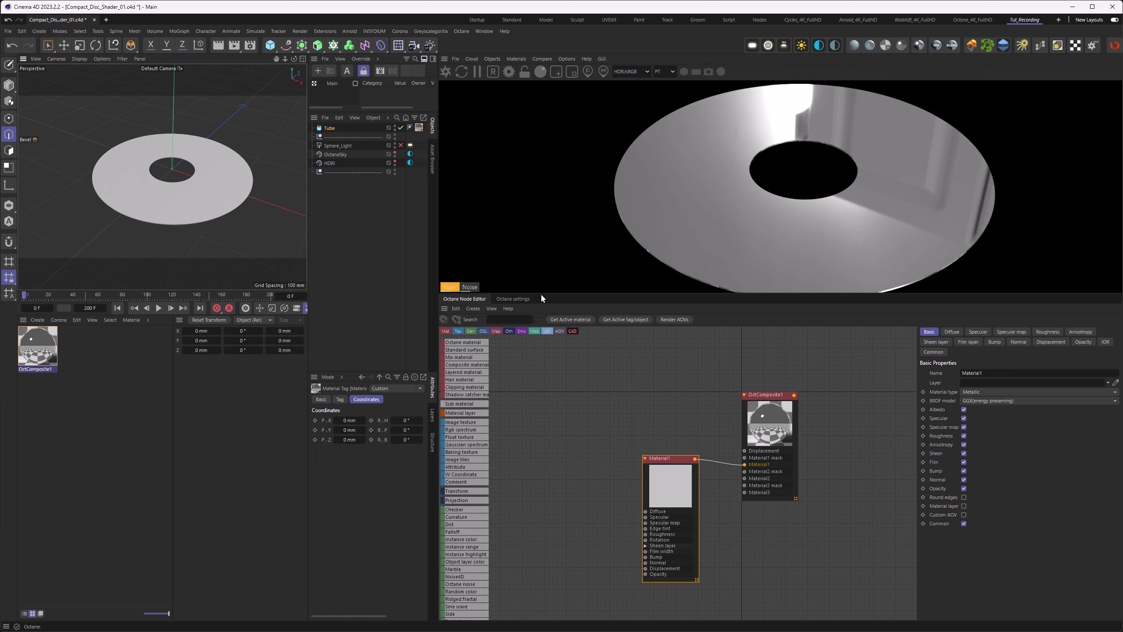
- Enlarge the live render area and enable the Sphere_Light
drag(540, 293, 546, 326)
alt+drag(152, 228, 170, 229)
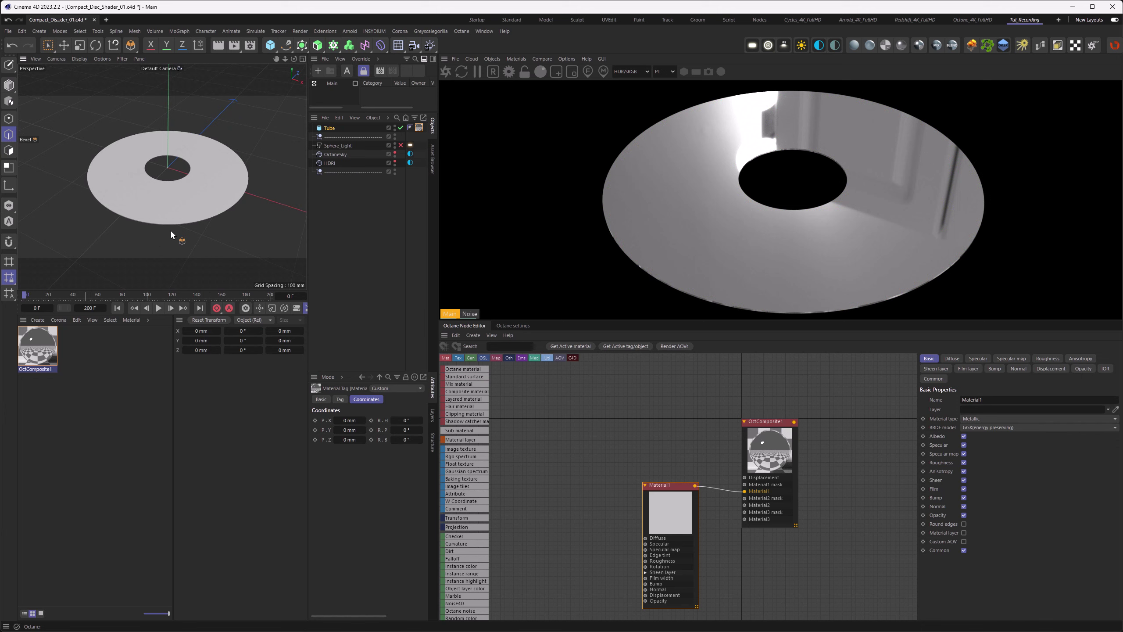
click(401, 145)
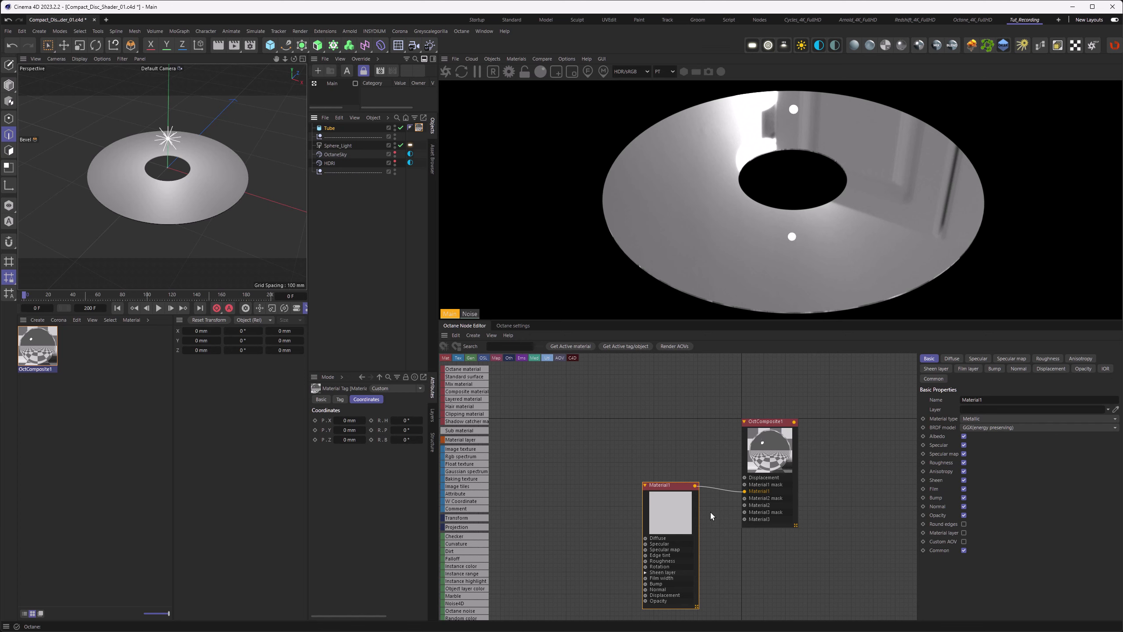
- Add the 45_Degree_Cone_01.tif image texture, connect it to Material1's Normal input and place it beside that node
drag(683, 507, 681, 513)
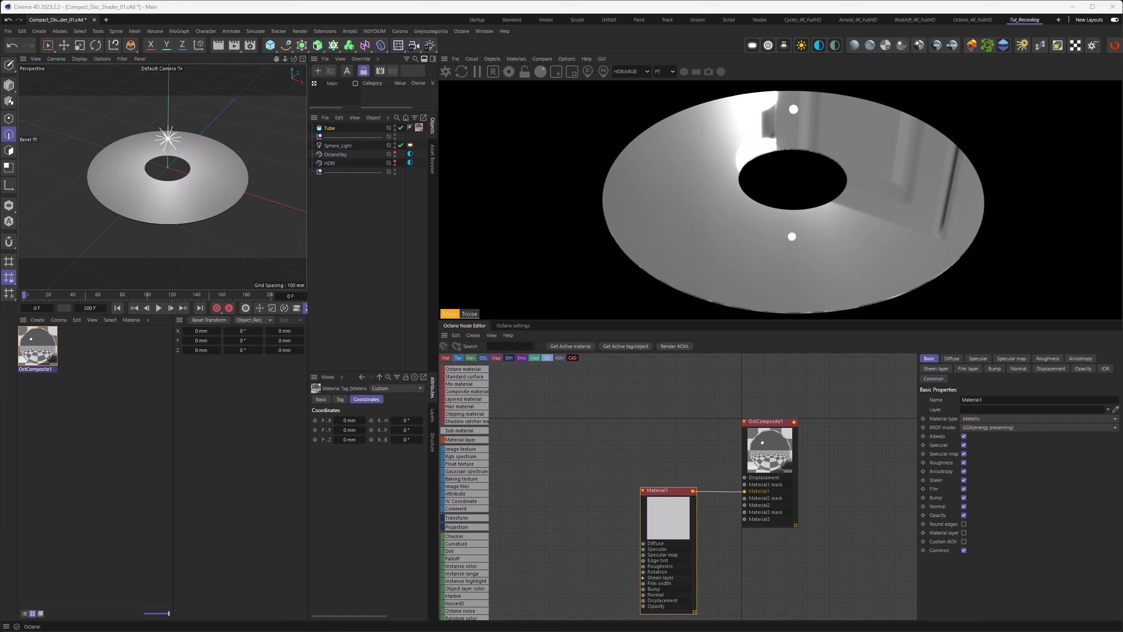
drag(442, 367, 593, 437)
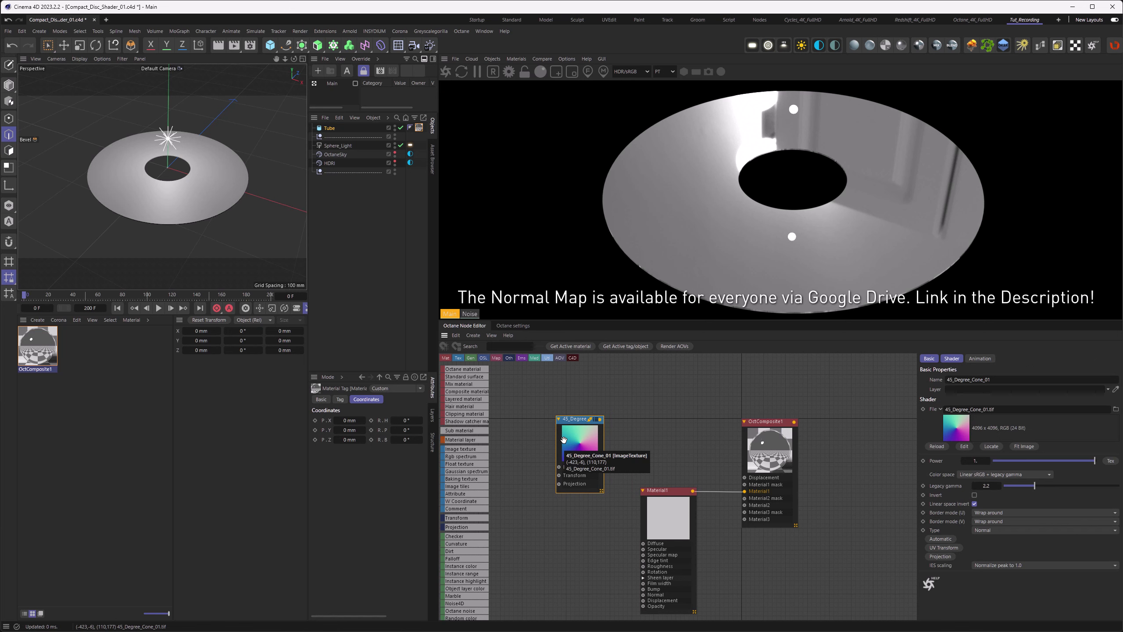
drag(586, 439, 572, 444)
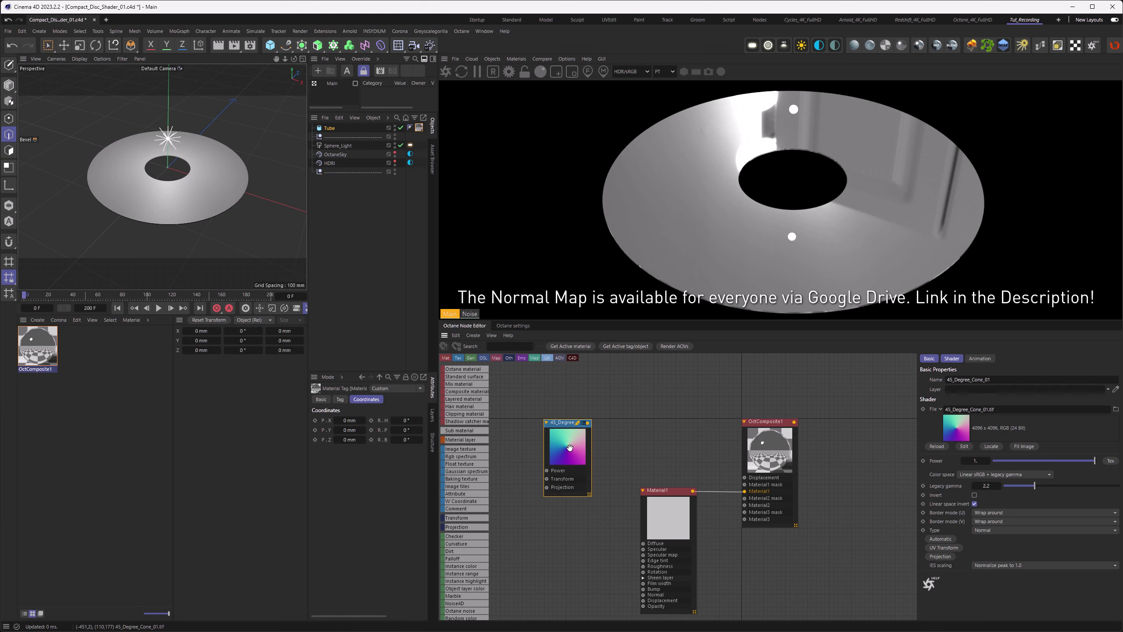
drag(573, 454, 643, 594)
drag(549, 549, 544, 602)
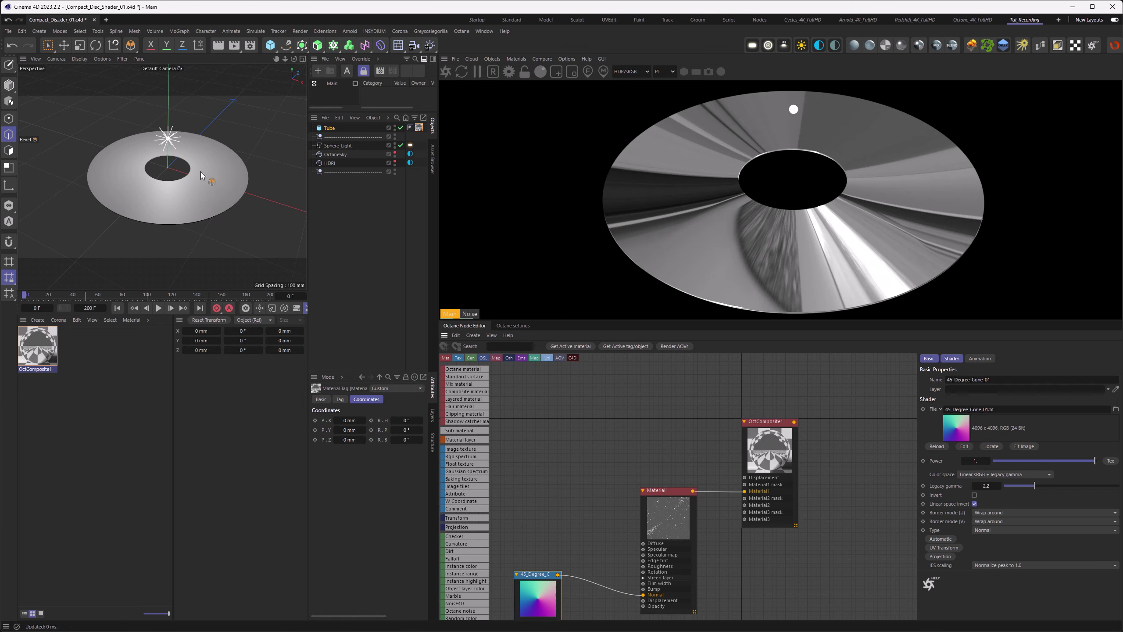
alt+drag(226, 184, 205, 195)
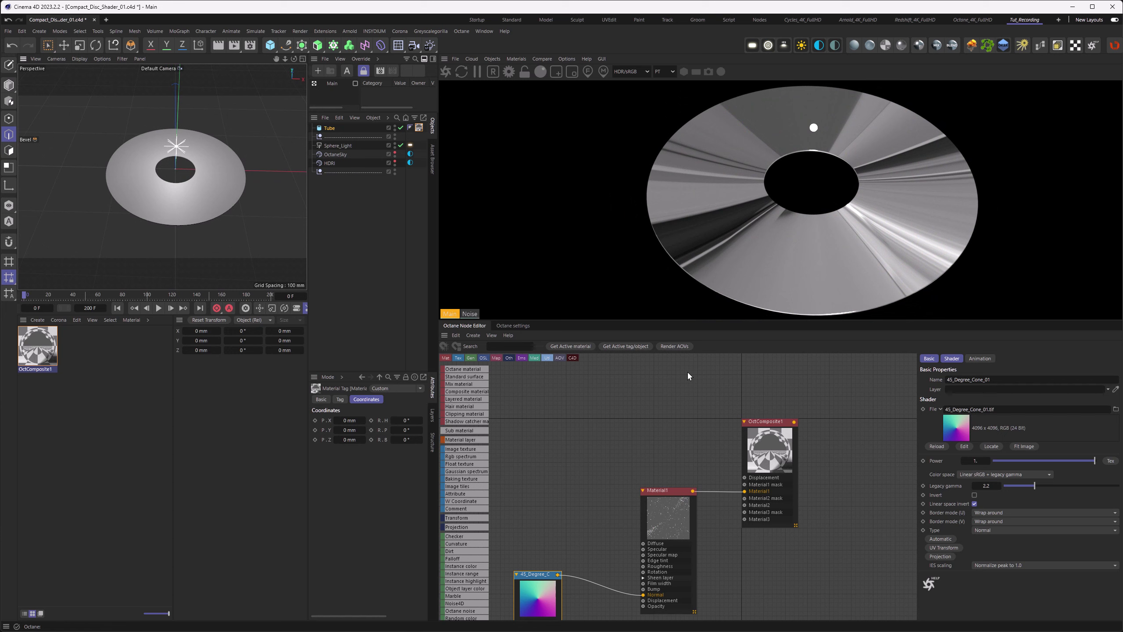
middle_drag(560, 461, 597, 396)
drag(574, 512, 578, 533)
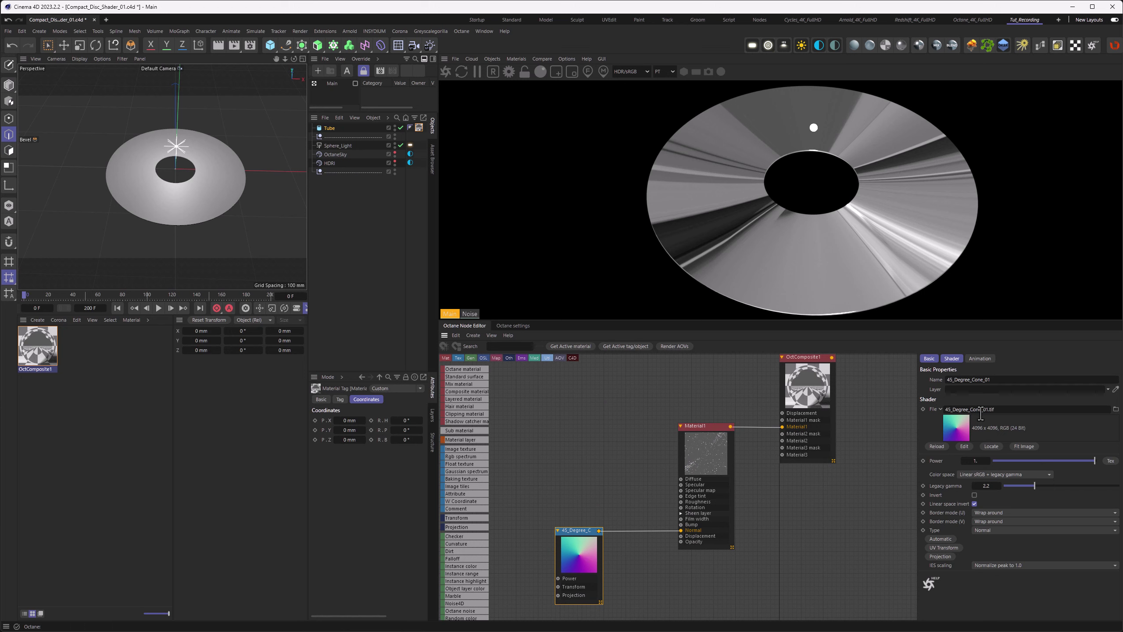
- Test the cone normal map's power at 0.2, 0 and about 0.28, and restore it to 1
click(976, 461)
text(0,2)
key(Return)
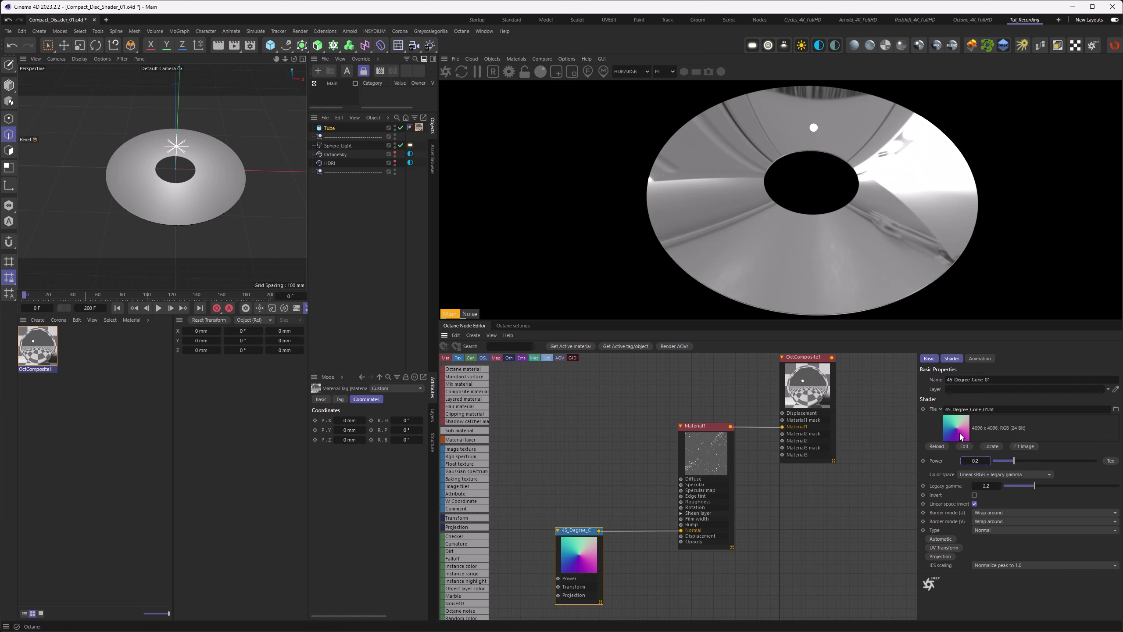
drag(1007, 465, 994, 465)
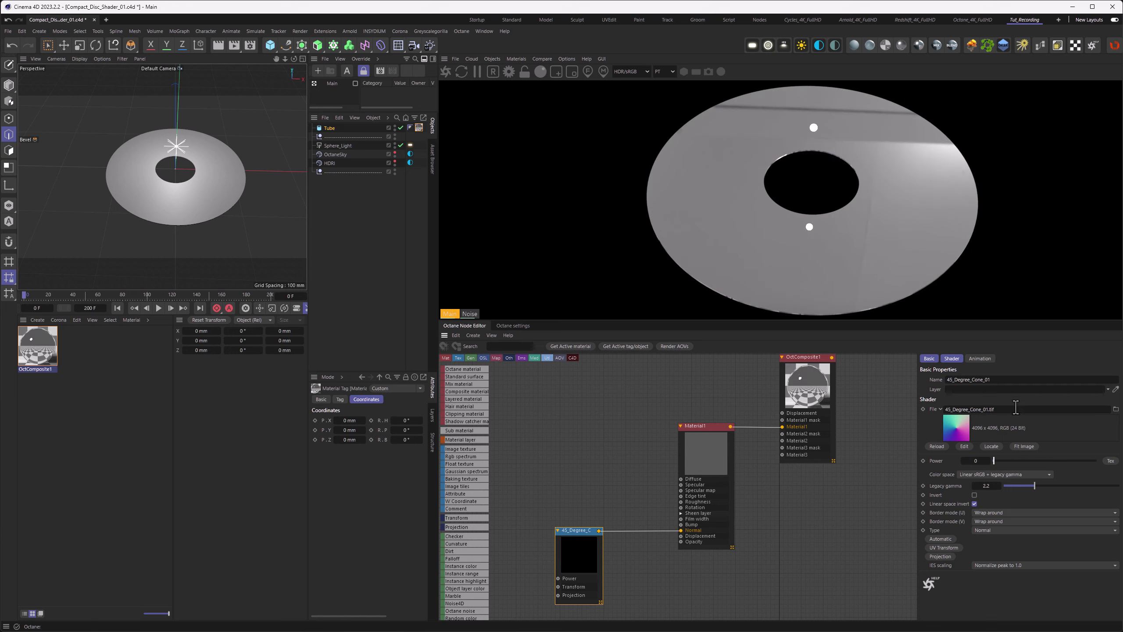
drag(998, 464, 1021, 464)
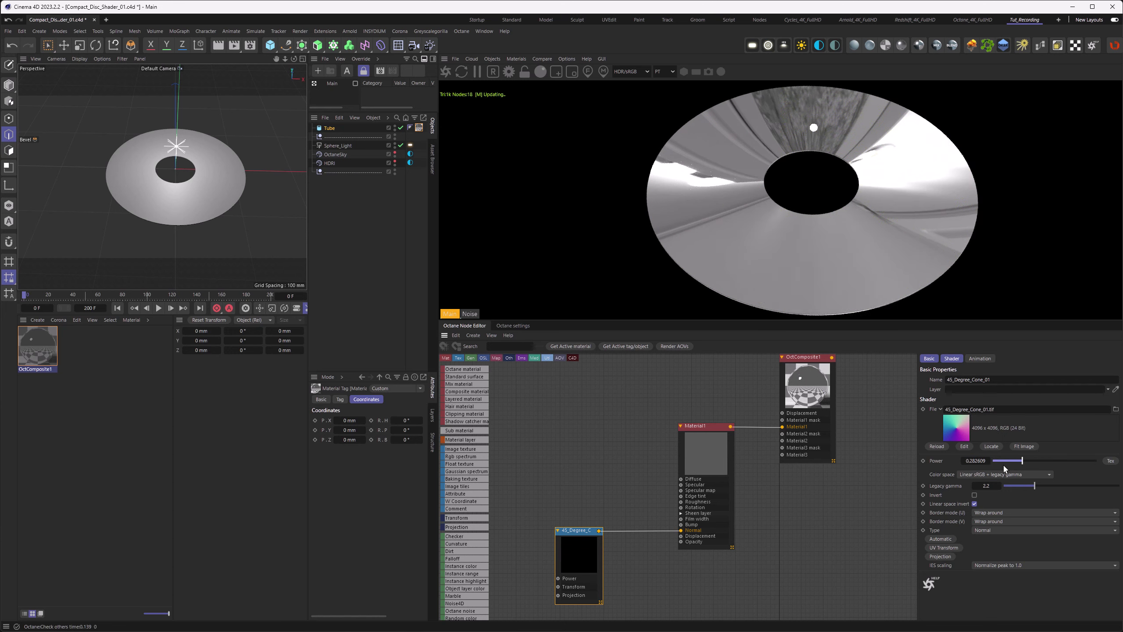
double_click(975, 461)
text(1)
key(Return)
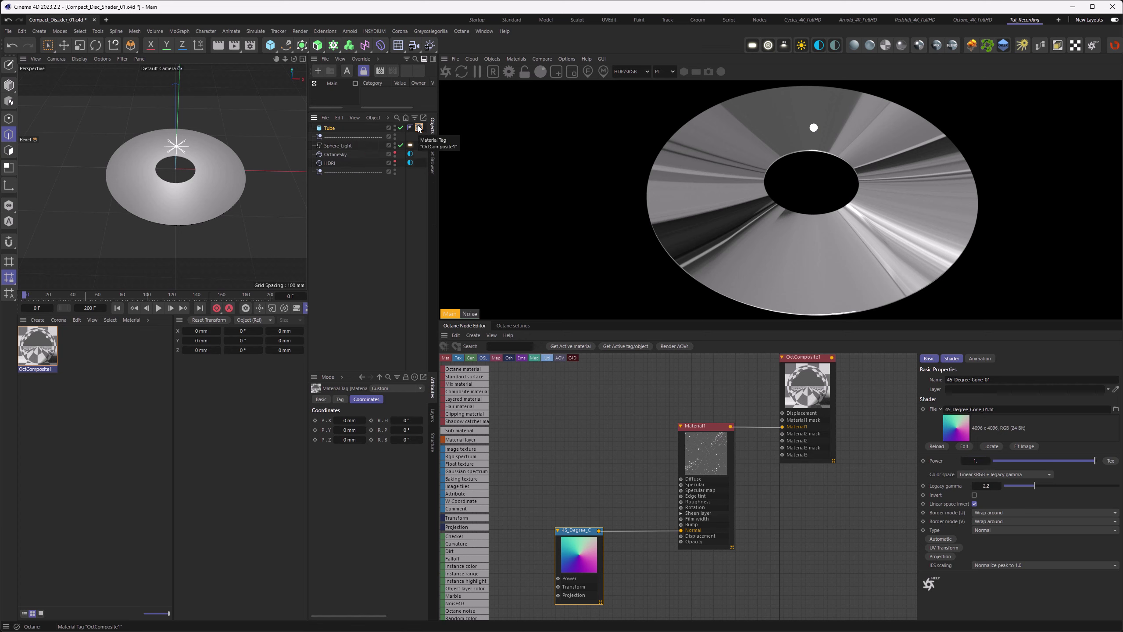
- Set the projection of the tube's material tag to Cubic and switch to texture mode
click(340, 400)
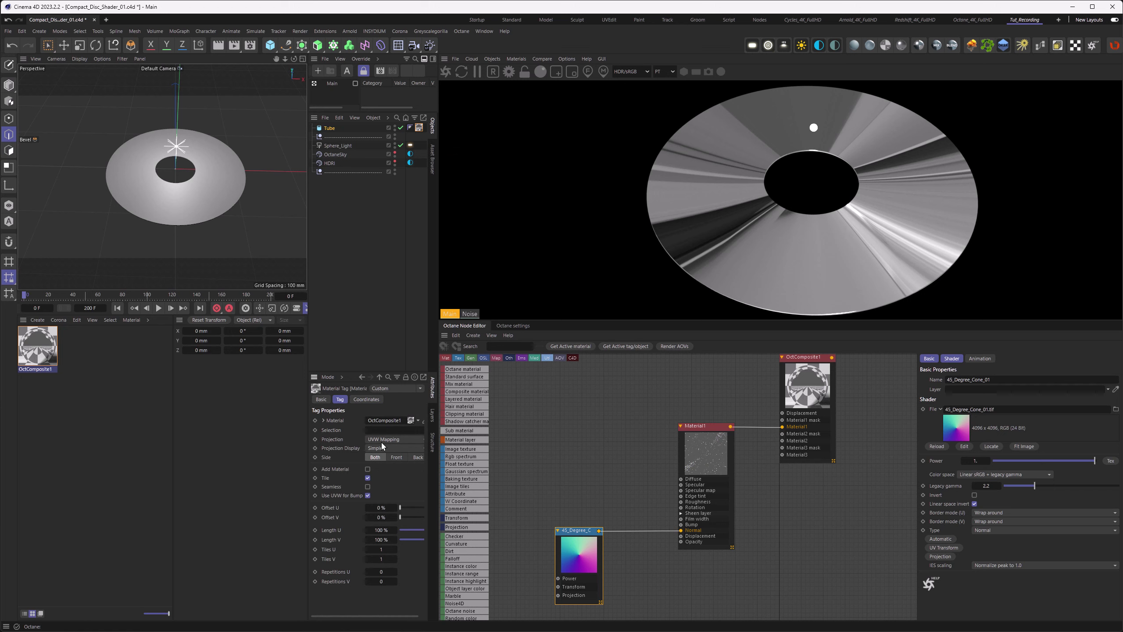
click(386, 440)
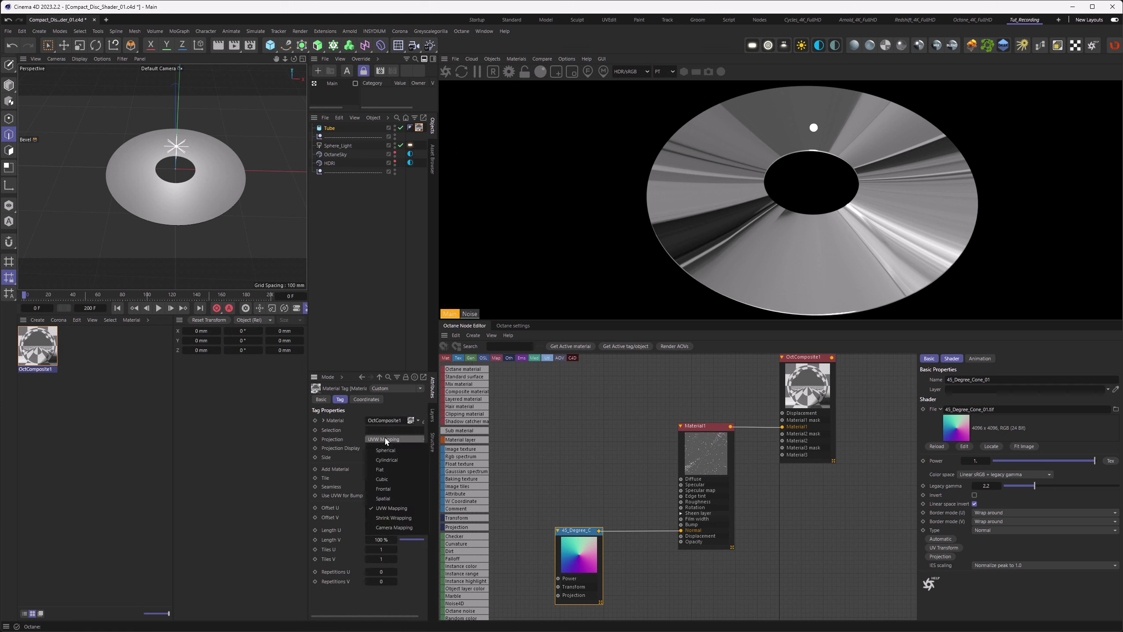
click(382, 479)
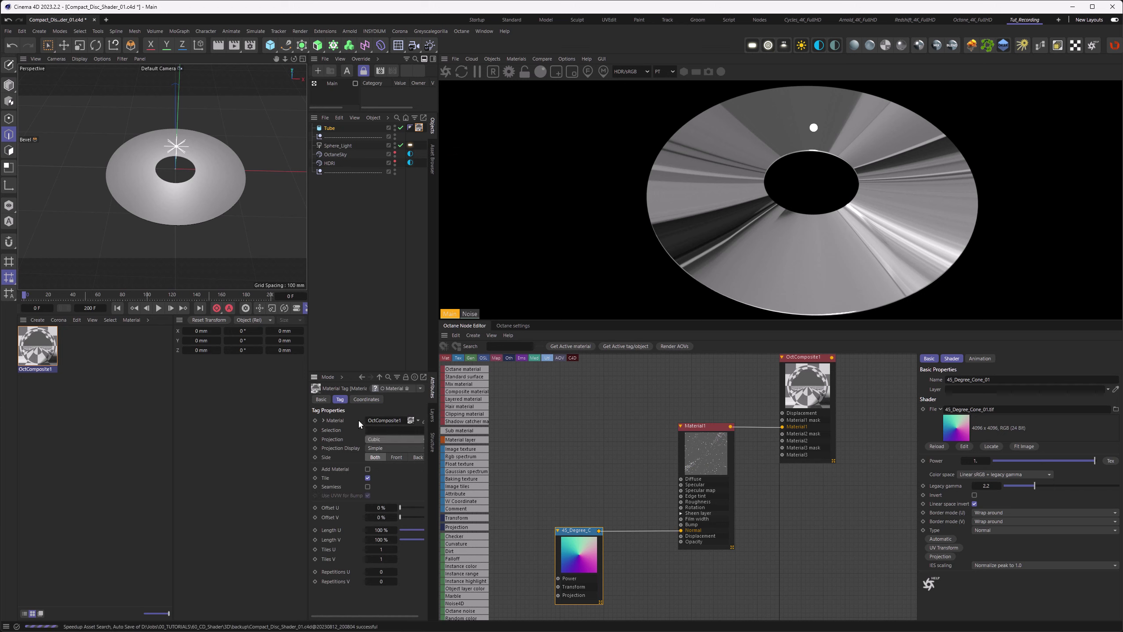
click(9, 101)
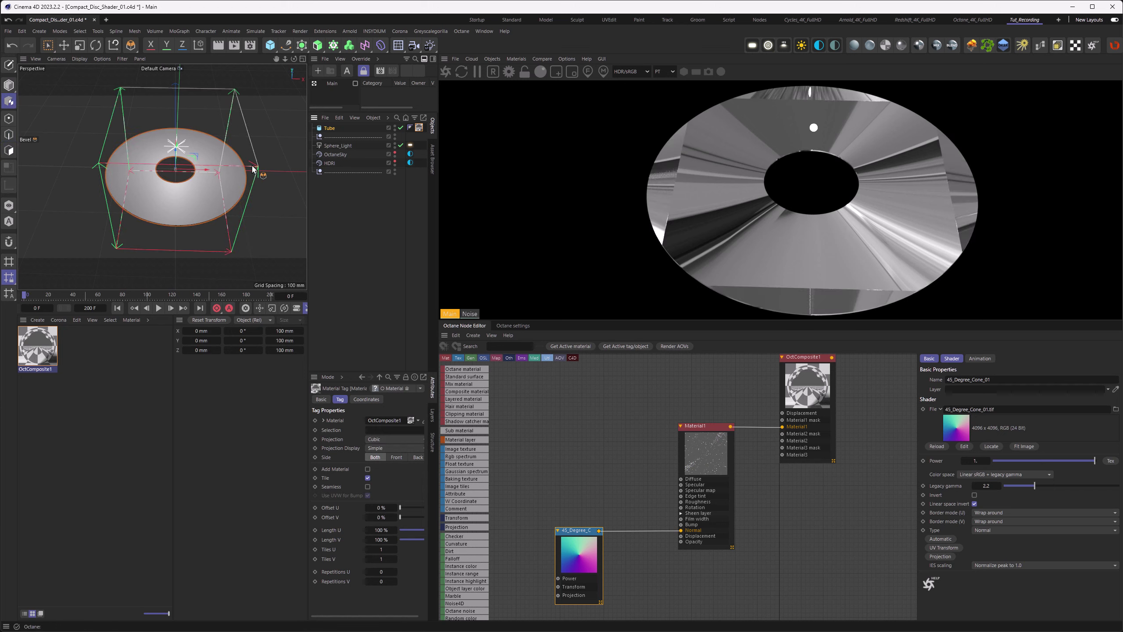
- Set the texture projection's X, Y and Z size to 120 mm and save the scene
click(367, 399)
double_click(407, 421)
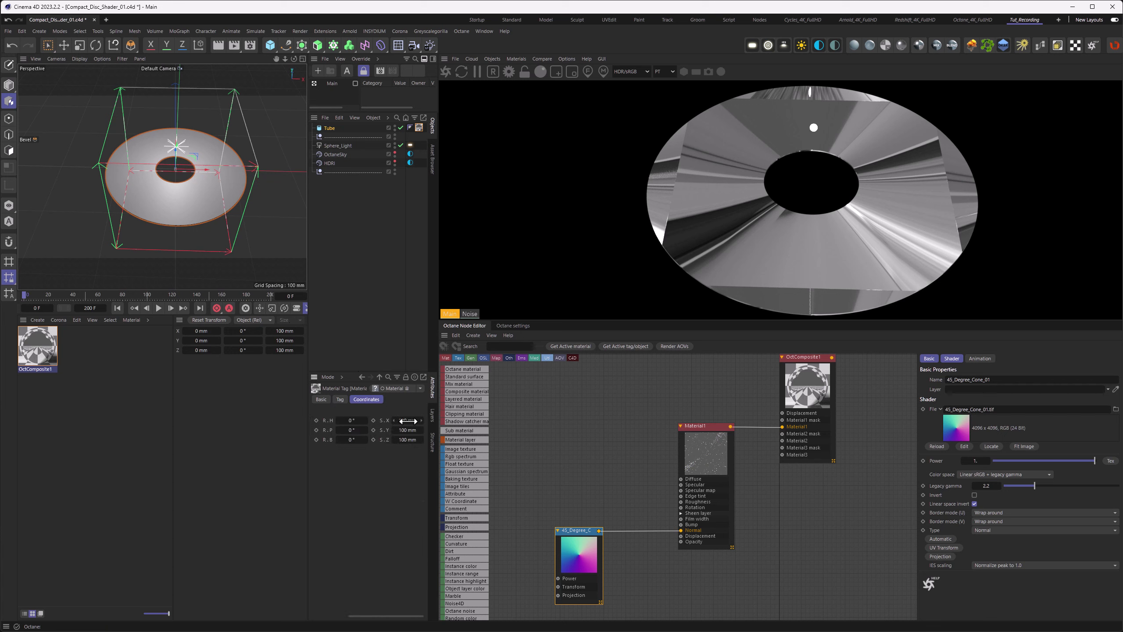
text(120)
key(Tab)
text(120)
key(Tab)
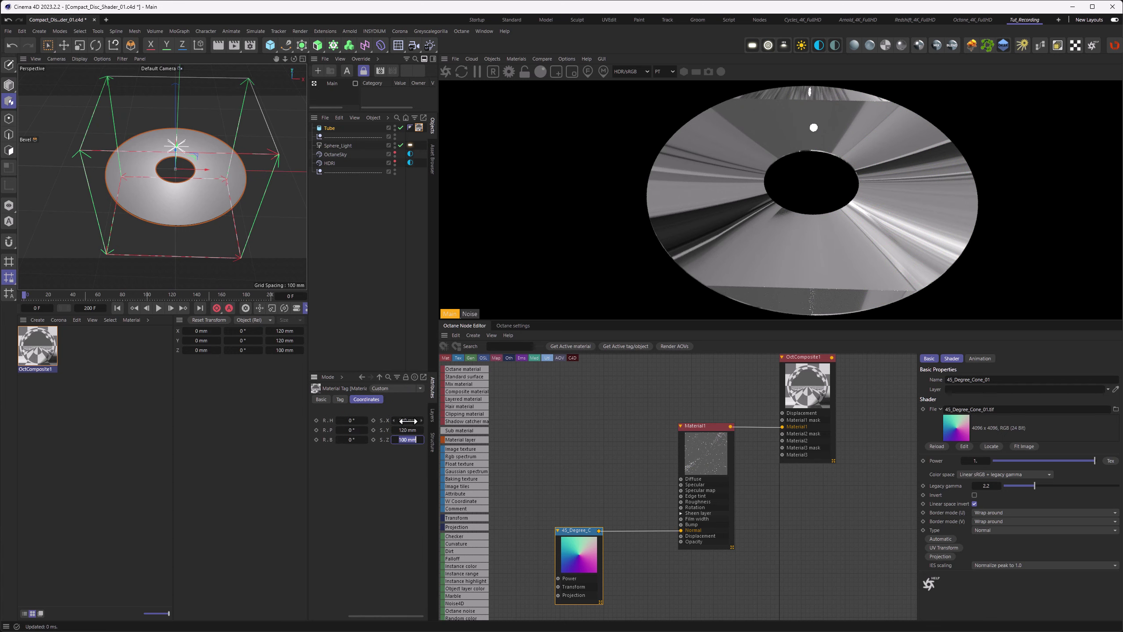
text(120)
key(Return)
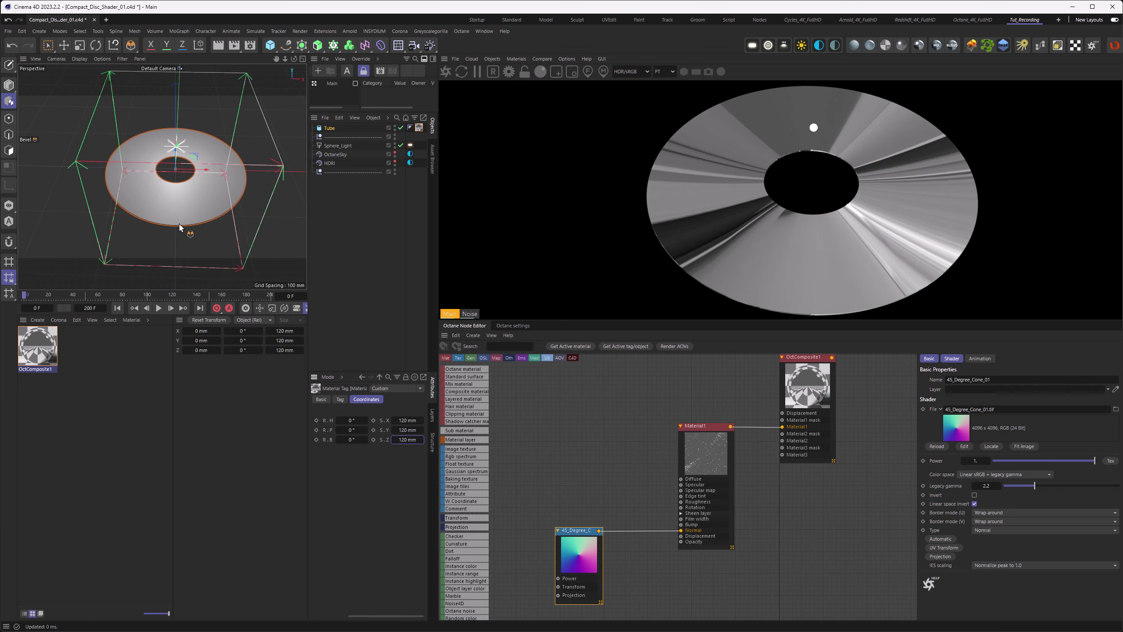
alt+drag(183, 228, 175, 216)
key(ctrl+s)
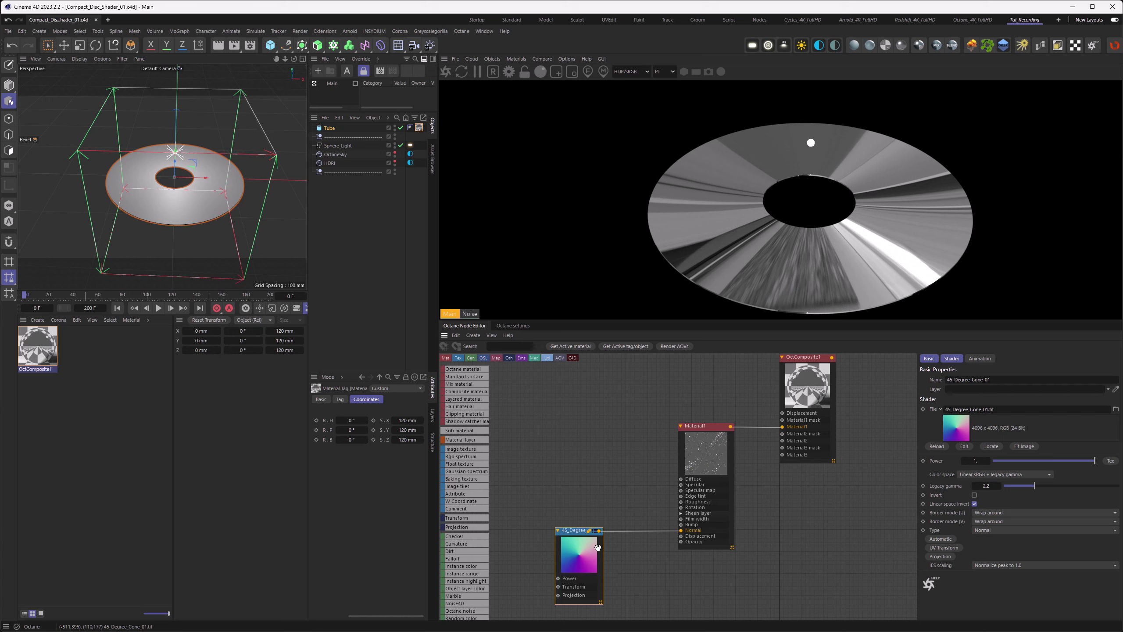
- Invert the 45_Degree_Cone_01 normal map and lower its power to about 0.22
click(973, 494)
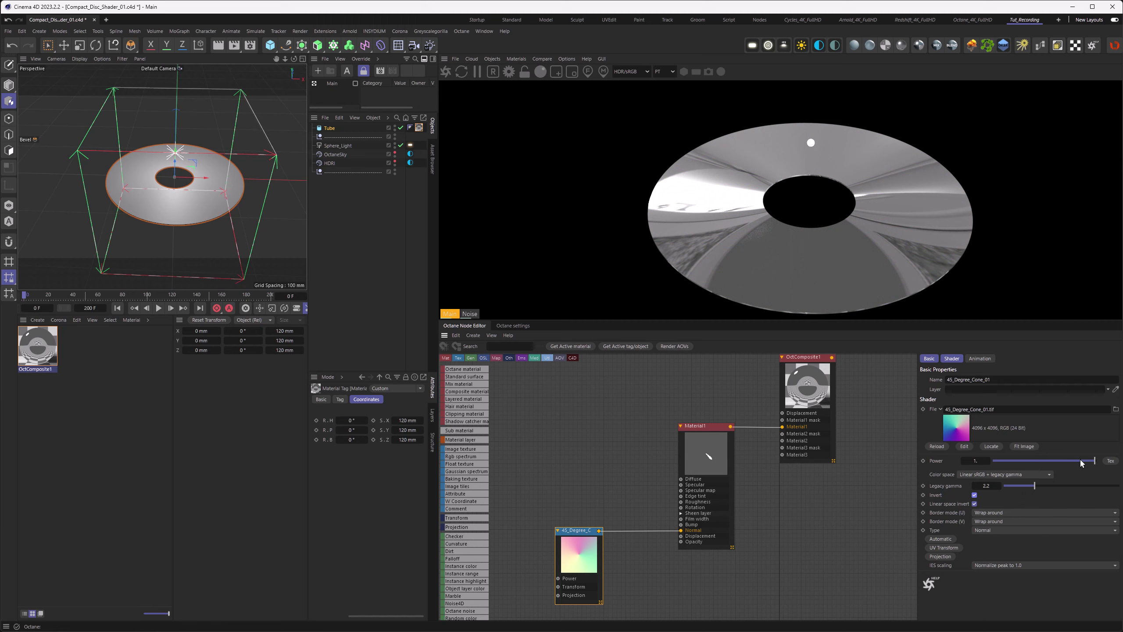
drag(1079, 458, 1016, 460)
mouse_move(213, 188)
alt+middle_down()
mouse_move(233, 192)
mouse_move(221, 198)
alt+middle_up()
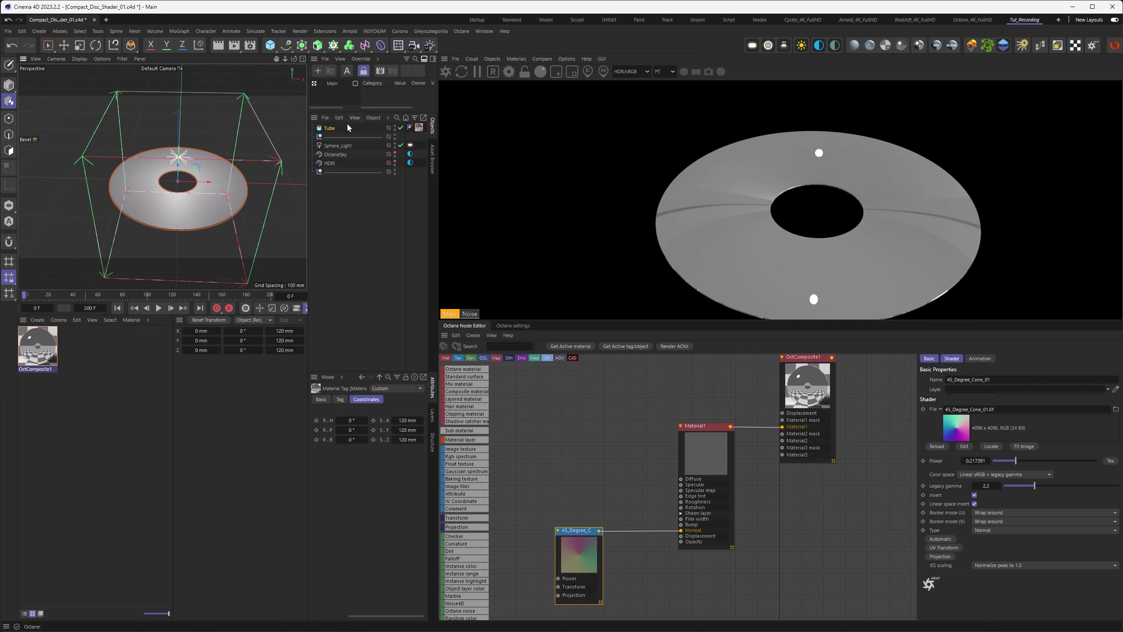
- Select Sphere_Light in model mode and move it along the X axis to about -61 mm
click(336, 146)
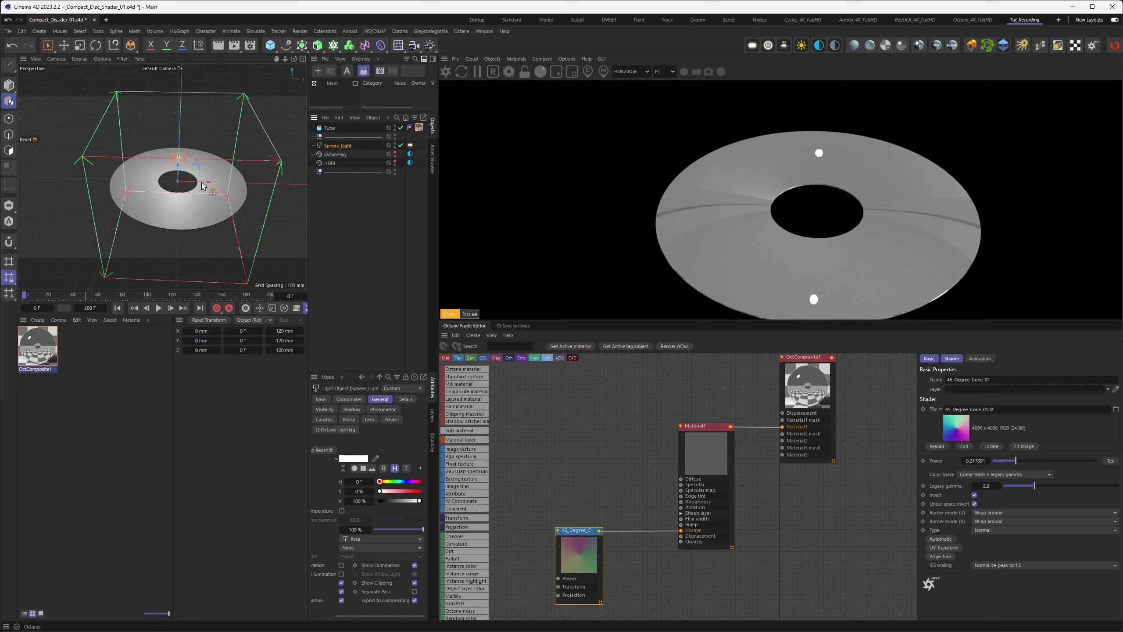
click(8, 85)
click(63, 45)
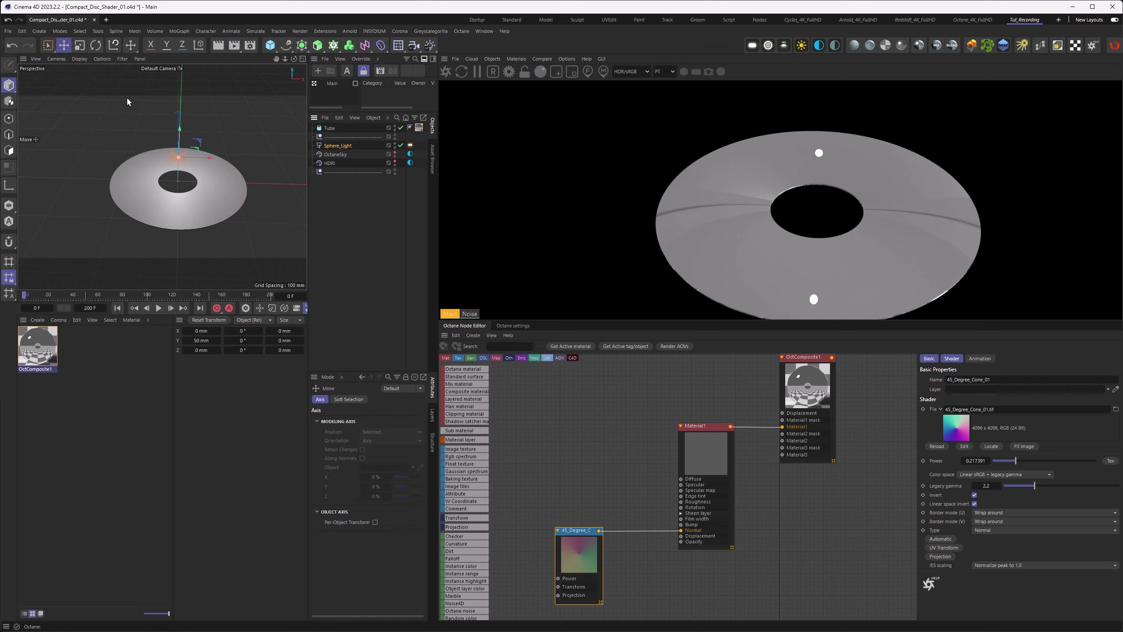
drag(210, 160, 179, 158)
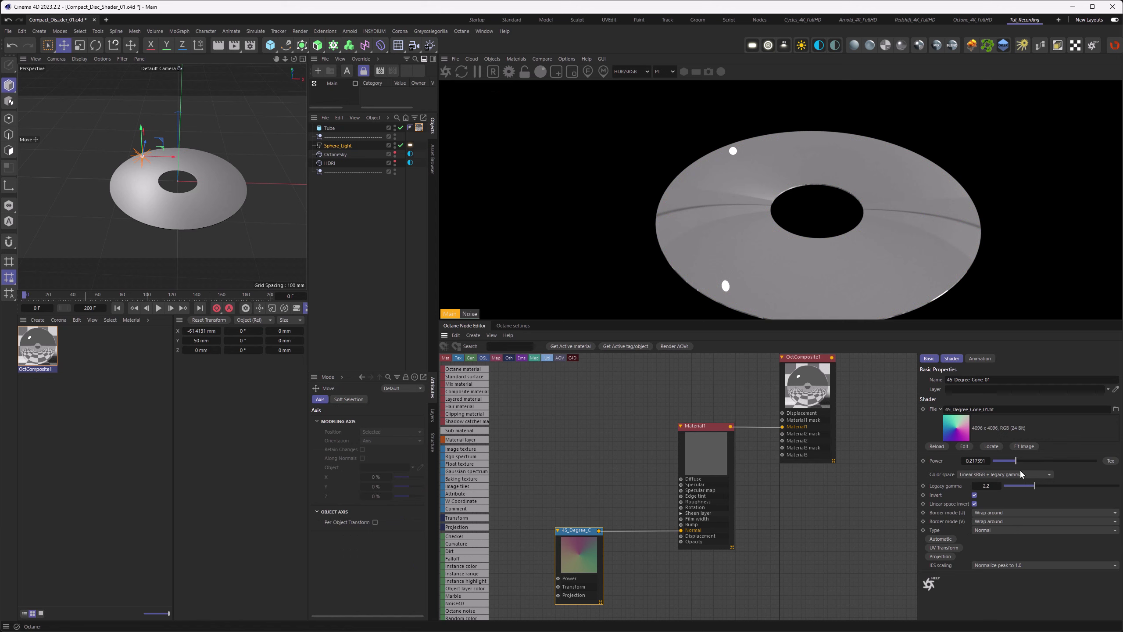
- Turn off inversion on the cone normal map and set its power to about 0.25
drag(1016, 460, 1016, 461)
click(974, 494)
drag(1017, 461, 1019, 460)
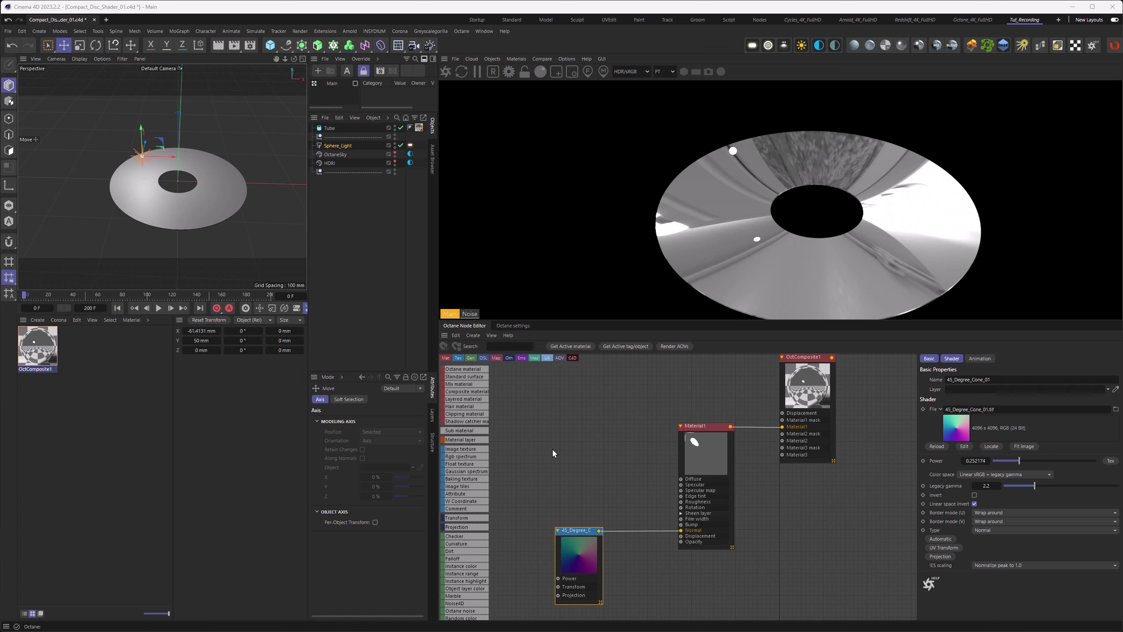
- Move the Material1 node close above the cone image texture node
drag(704, 460, 629, 408)
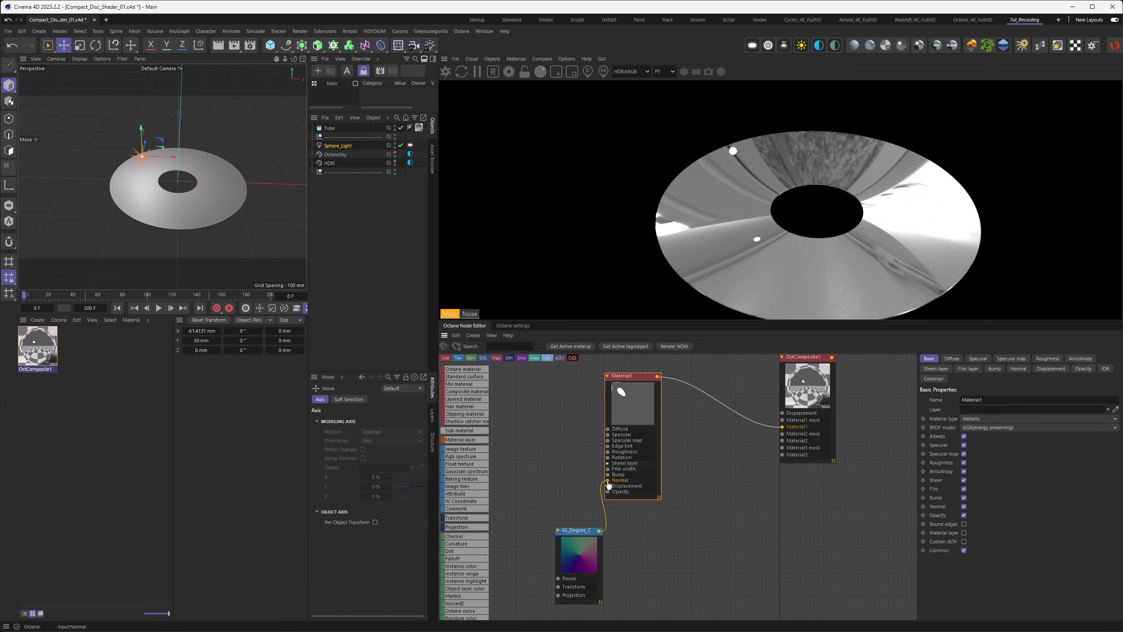
drag(608, 481, 595, 483)
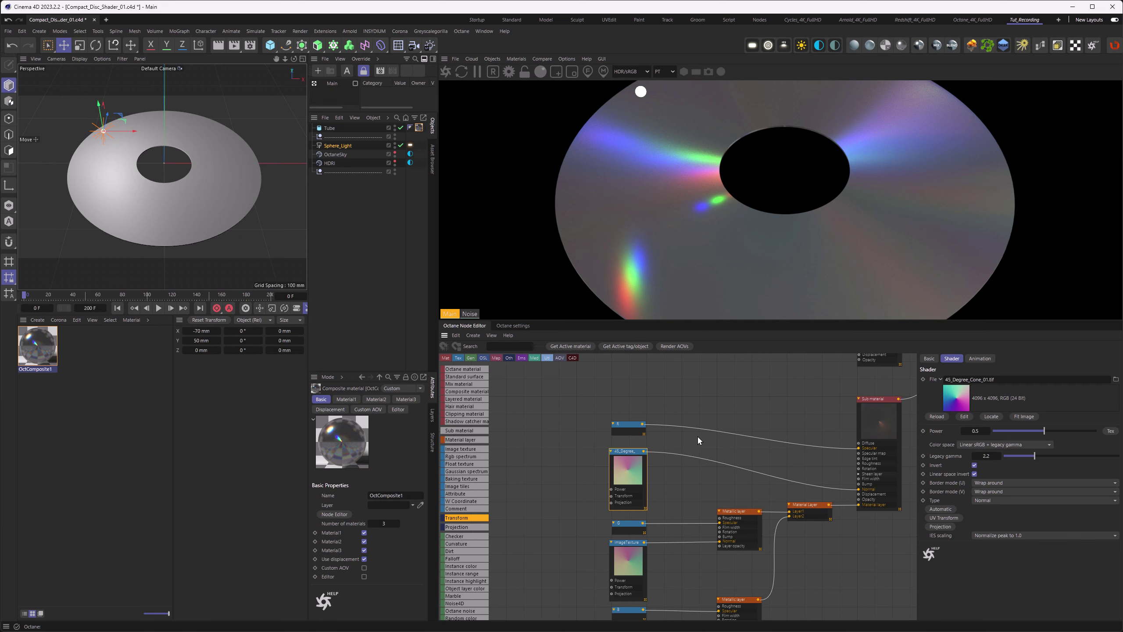
- Examine the power and invert settings of the cone image textures feeding the sub materials and metallic layers in the node network
middle_drag(706, 412, 708, 389)
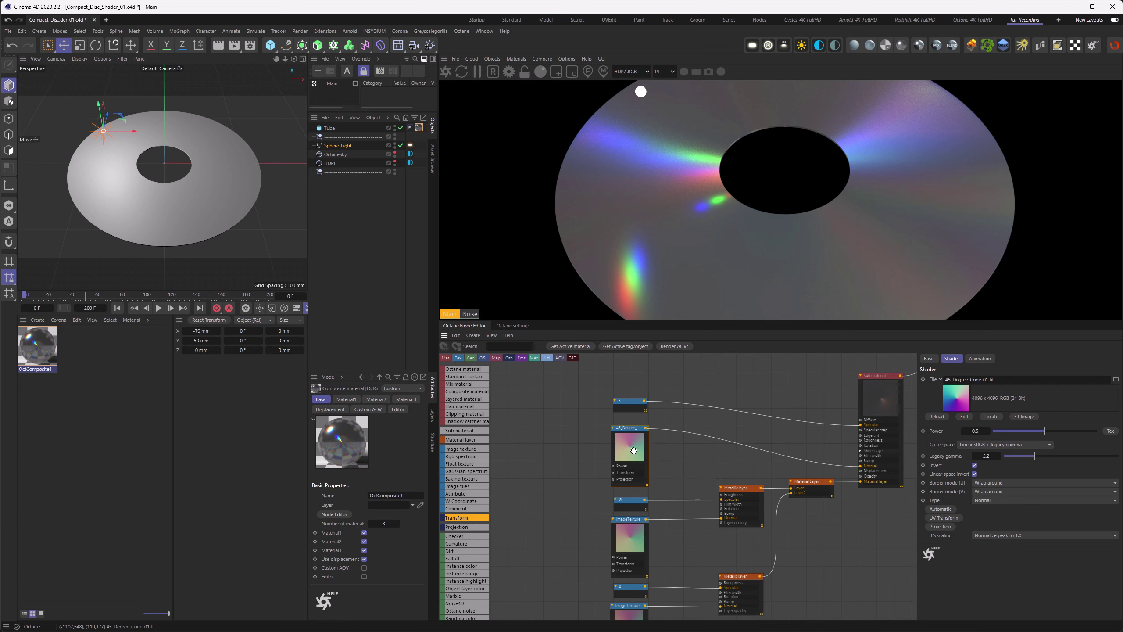
middle_drag(606, 555, 625, 469)
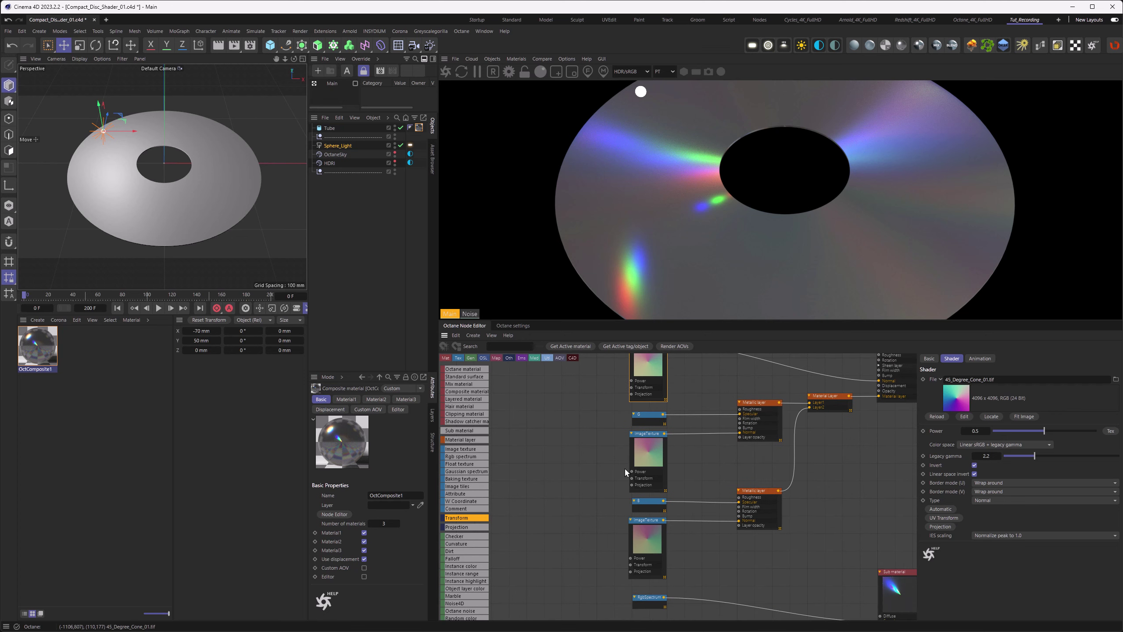
click(641, 464)
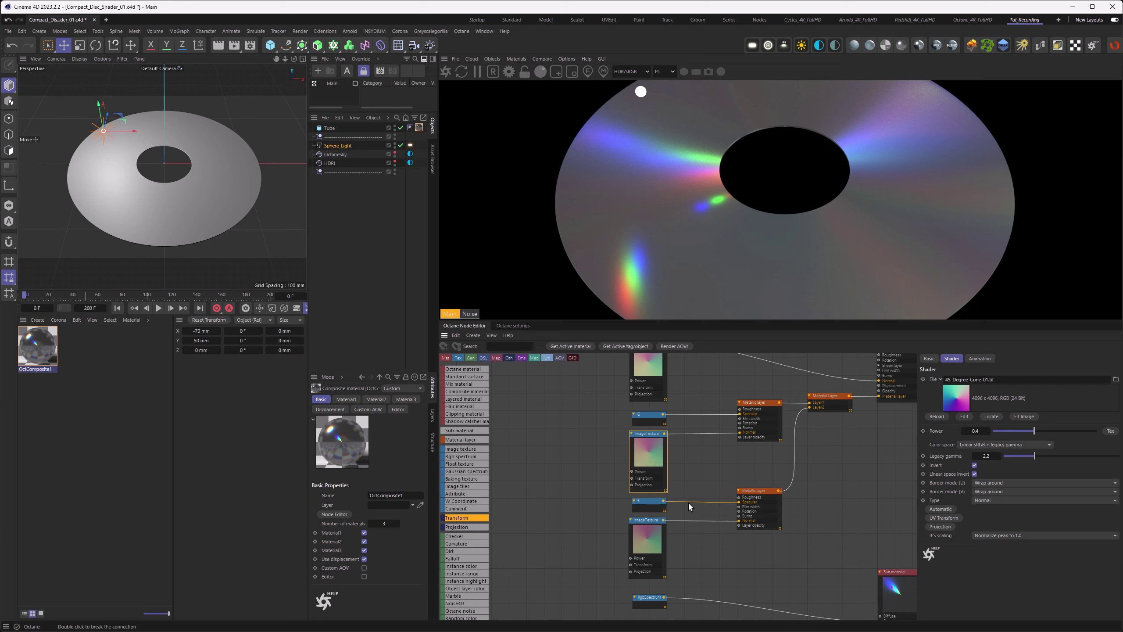
middle_drag(648, 534, 652, 474)
click(652, 474)
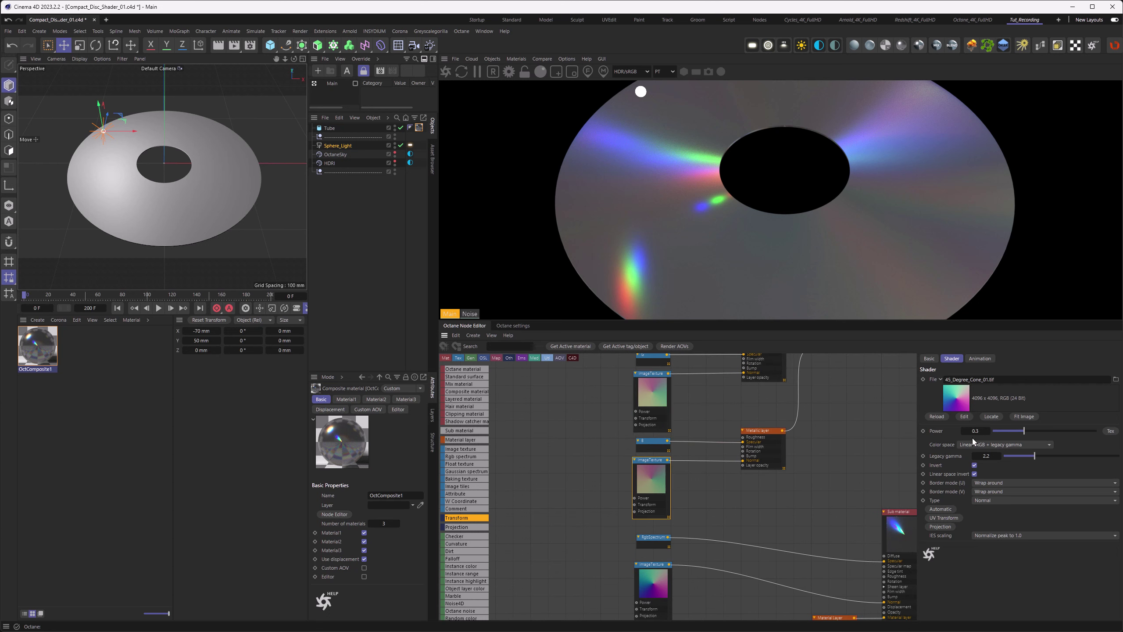
middle_drag(813, 537, 794, 409)
click(636, 470)
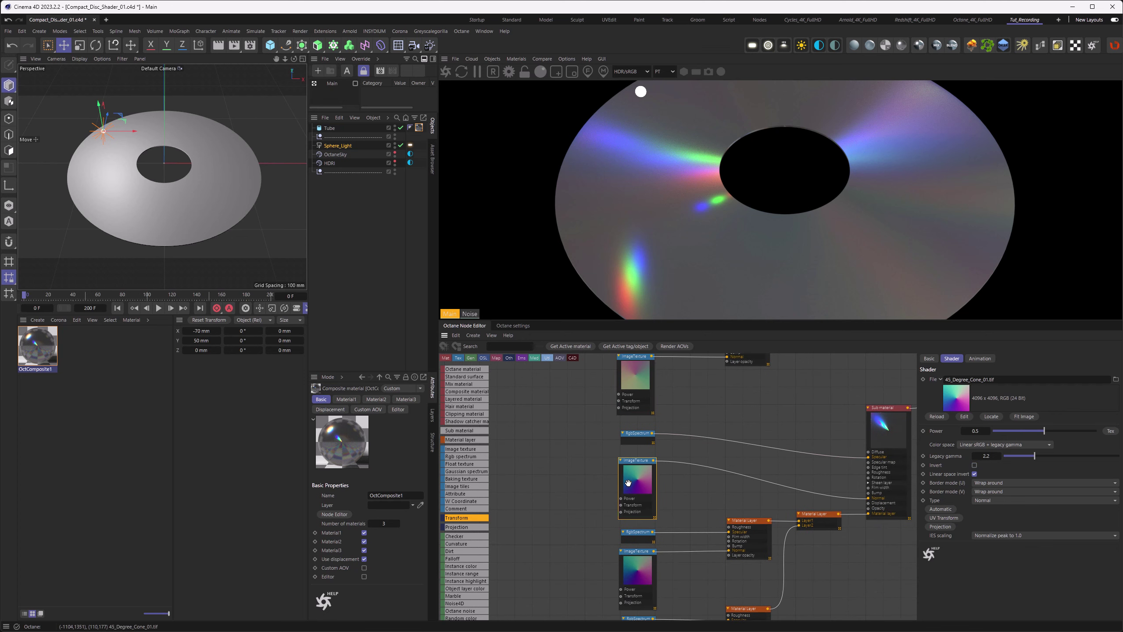
middle_drag(686, 397, 746, 401)
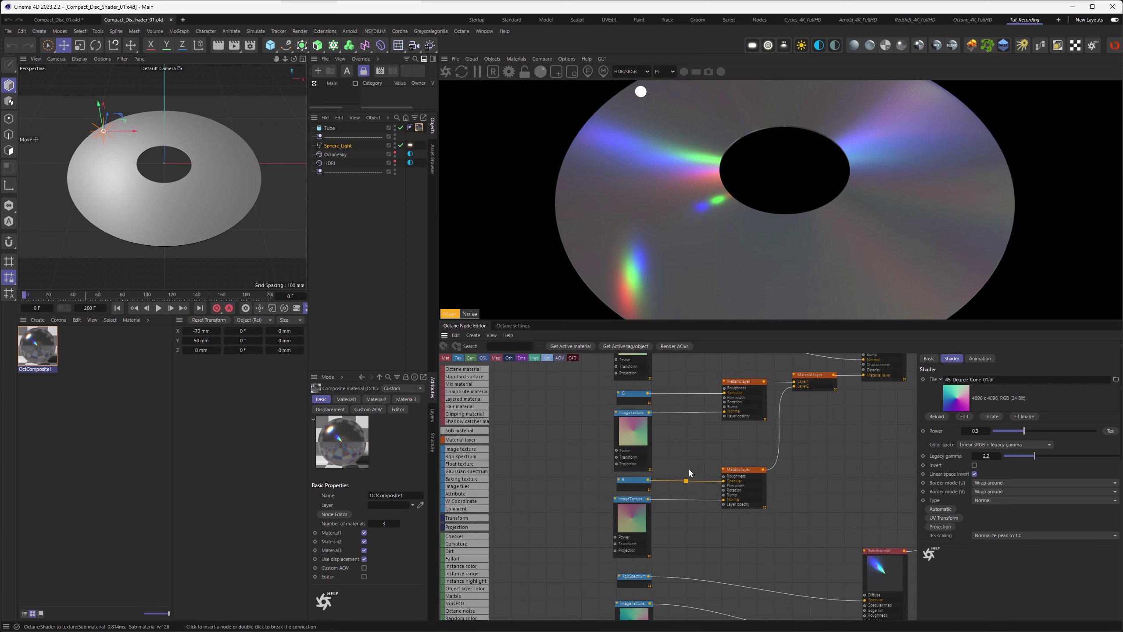
middle_drag(703, 501, 712, 523)
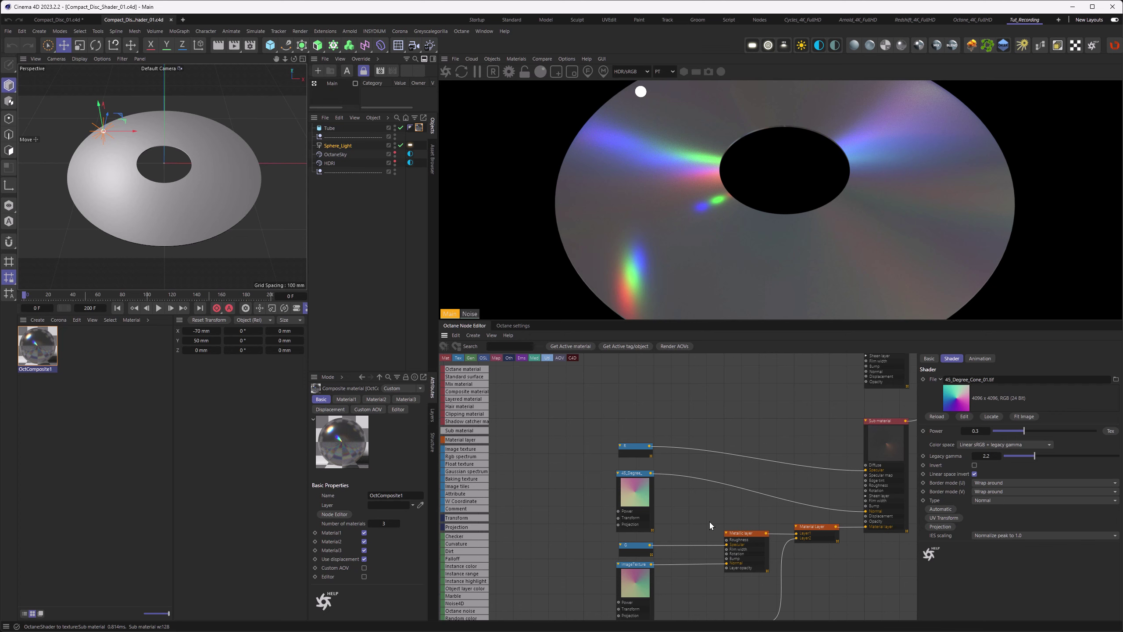